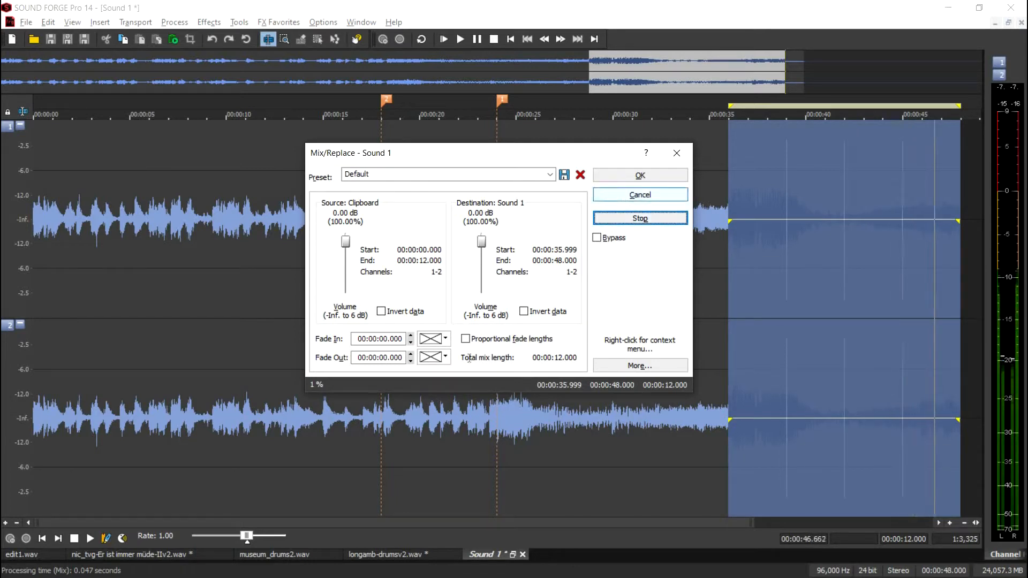
Cancel the Mix/Replace operation and audition the selected 6-second section between markers 2 and 1 in Sound 1.
left_click(628, 200)
double_click(464, 342)
scroll(464, 343, "up", 3)
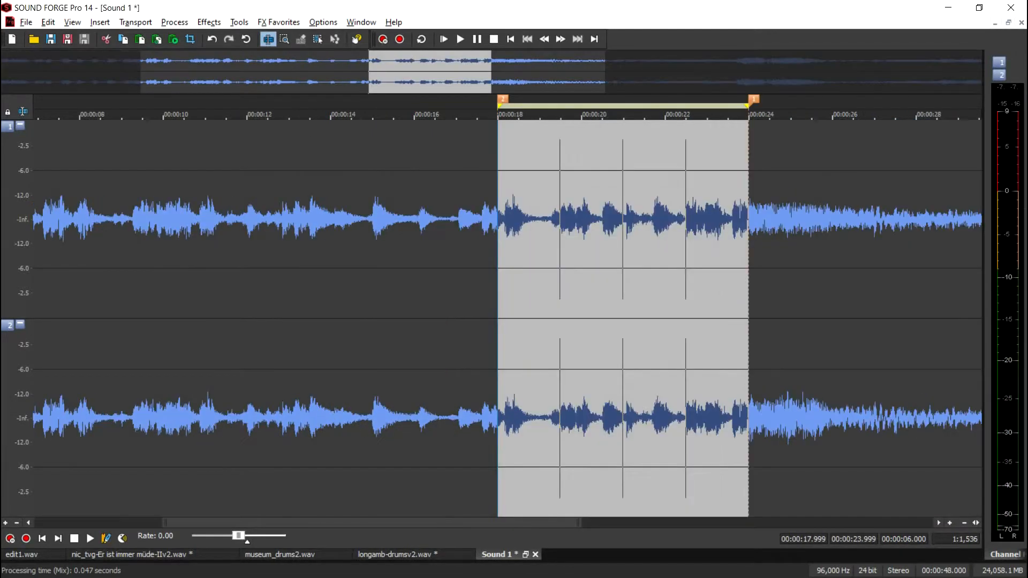
key("space")
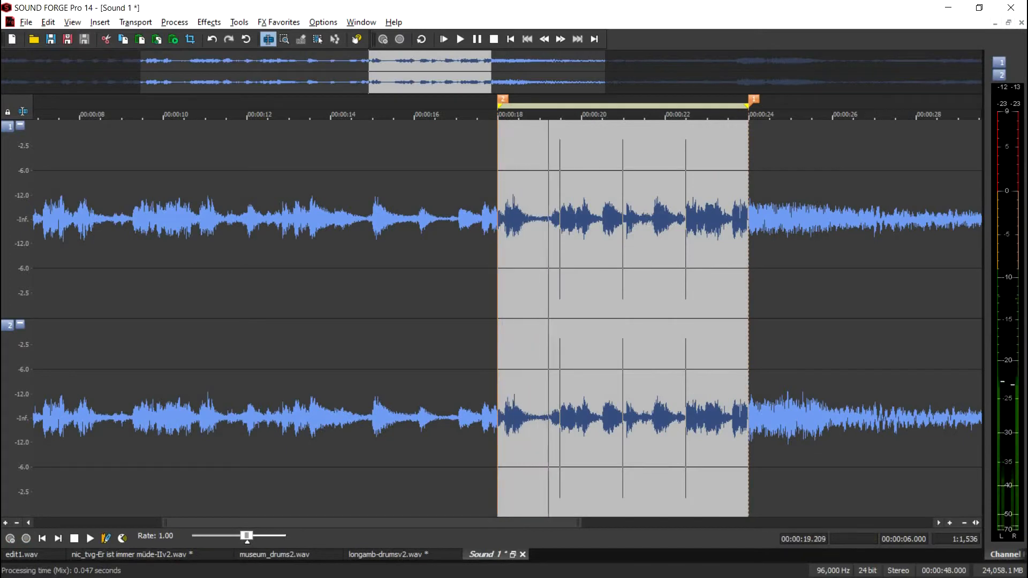
scroll(507, 318, "up", 1)
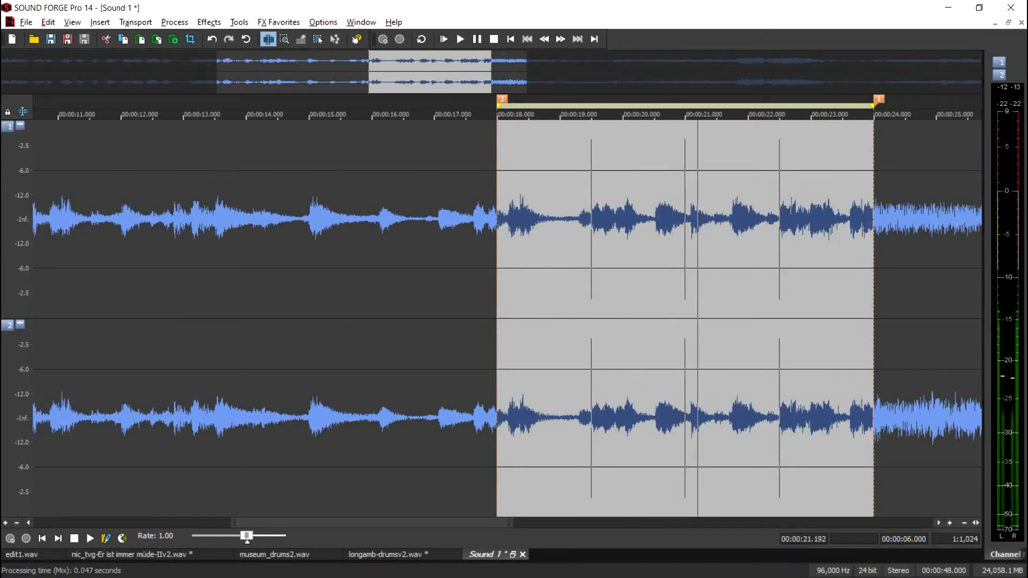
key("space")
Copy the 6-second section into a new sound file and play the whole file.
key("alt+f")
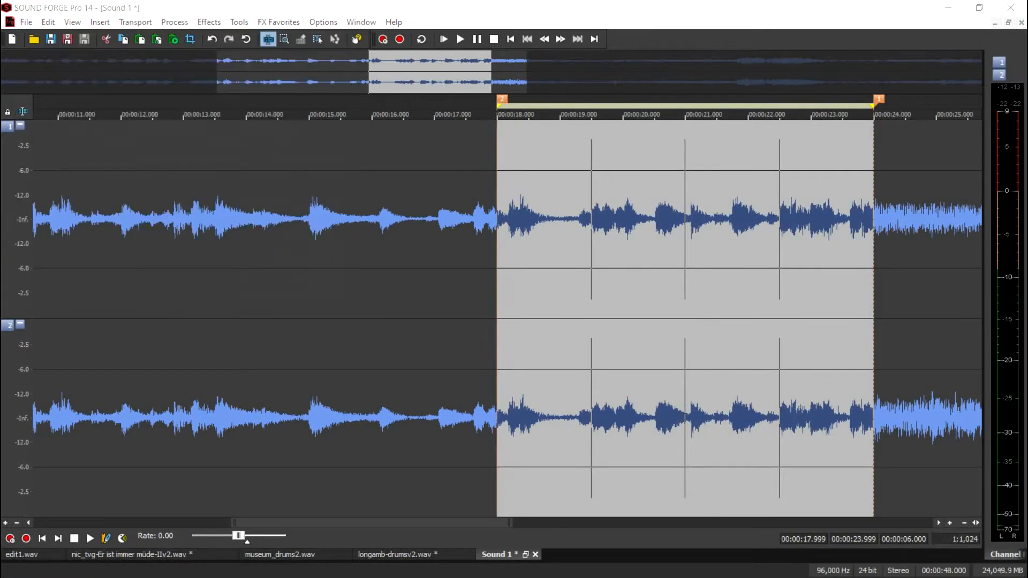
key("n")
key("Return")
key("ctrl+v")
key("ctrl+a")
key("space")
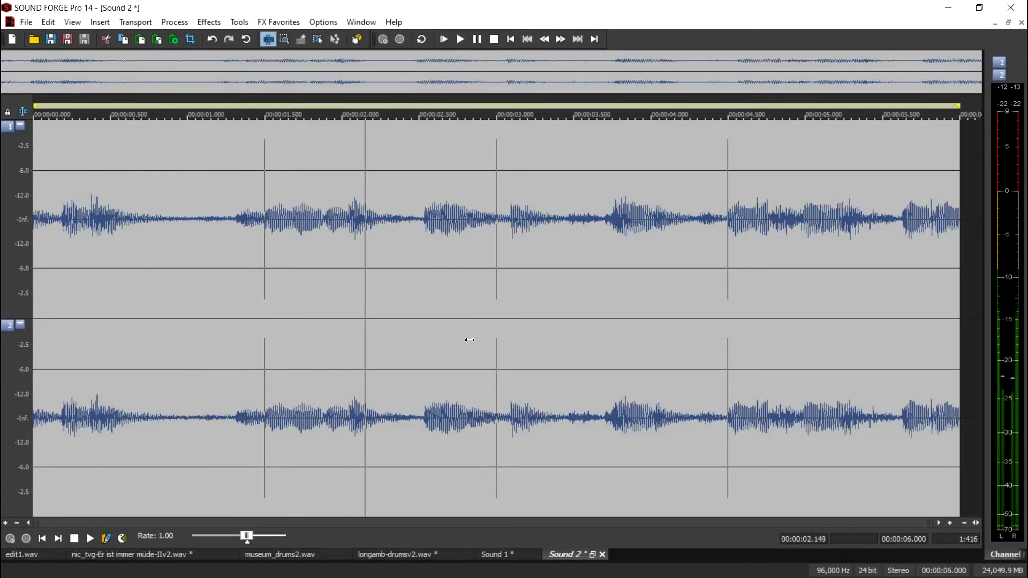
Narrow the selection in Sound 2 to the 0.375-second span from 3.000 to 3.375 s.
key("semicolon")
key("period")
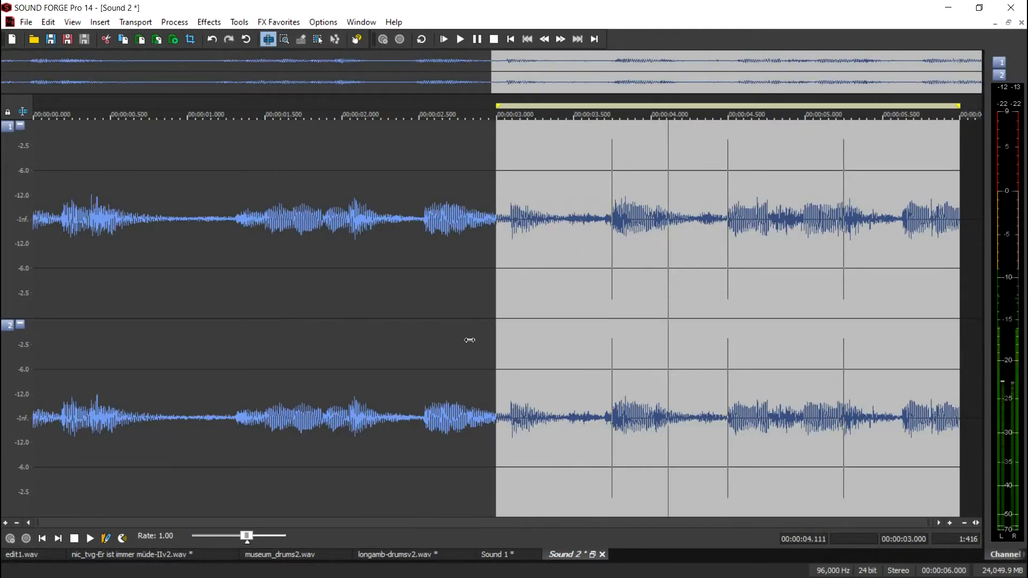
key("semicolon")
key("semicolon")
key("semicolon")
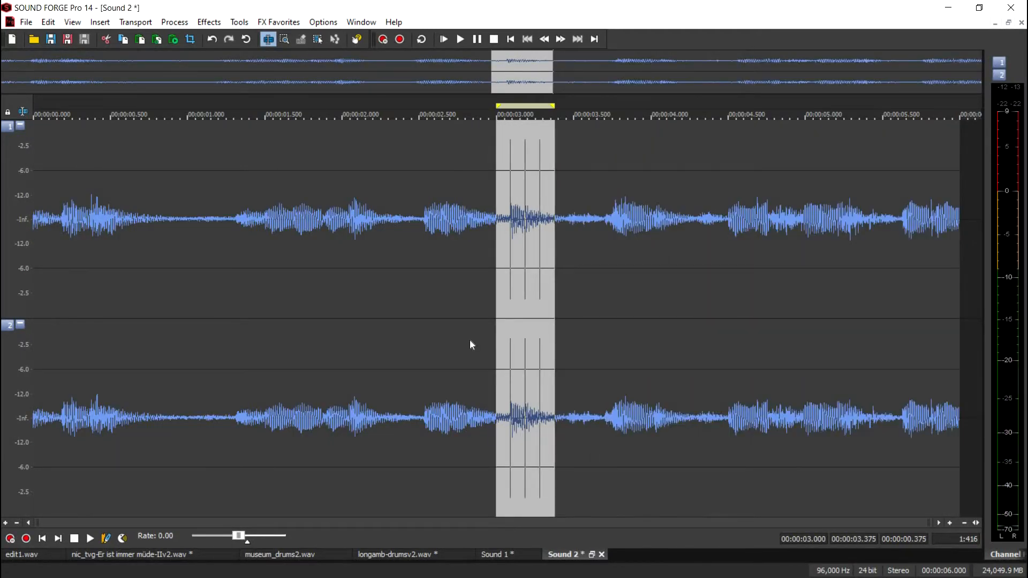
Switch to the museum_drums2.wav window.
key("alt+w")
key("Up")
key("Up")
key("Up")
key("Up")
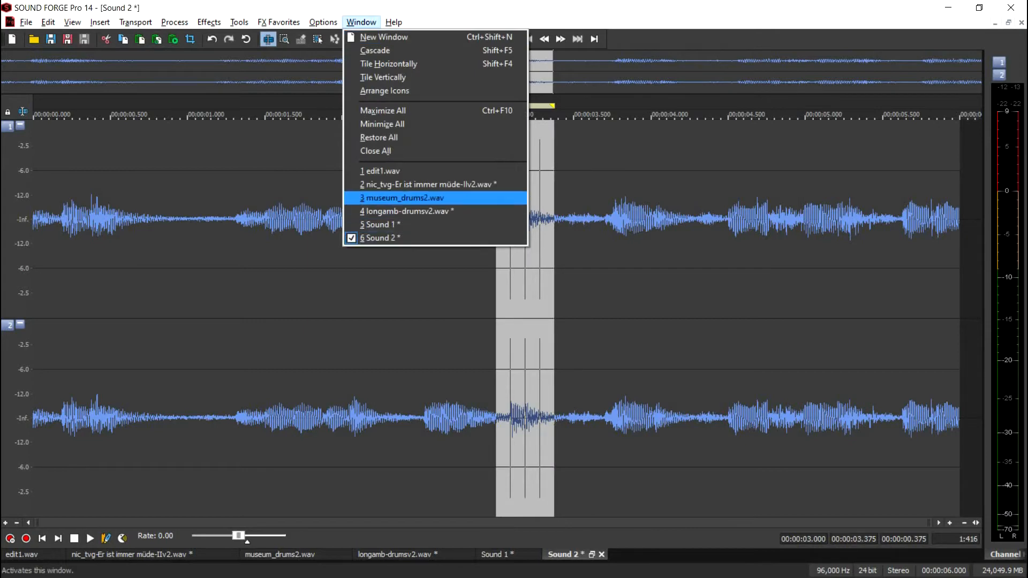
key("Return")
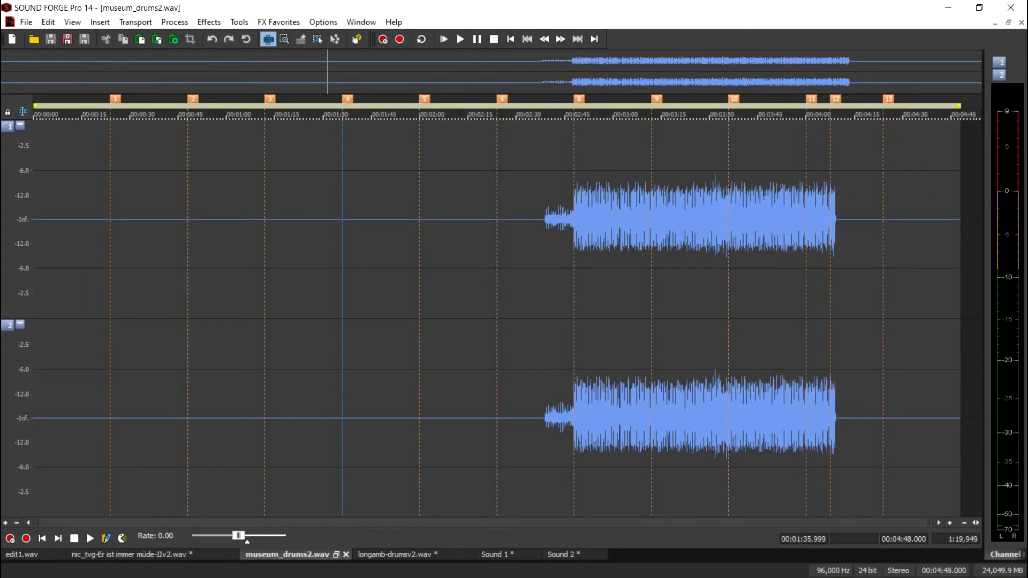
Select a 6-second drum passage starting at 2:54 in museum_drums2.wav and play it.
key("ctrl+shift+Right")
key("semicolon")
key("semicolon")
key("shift+period")
key("space")
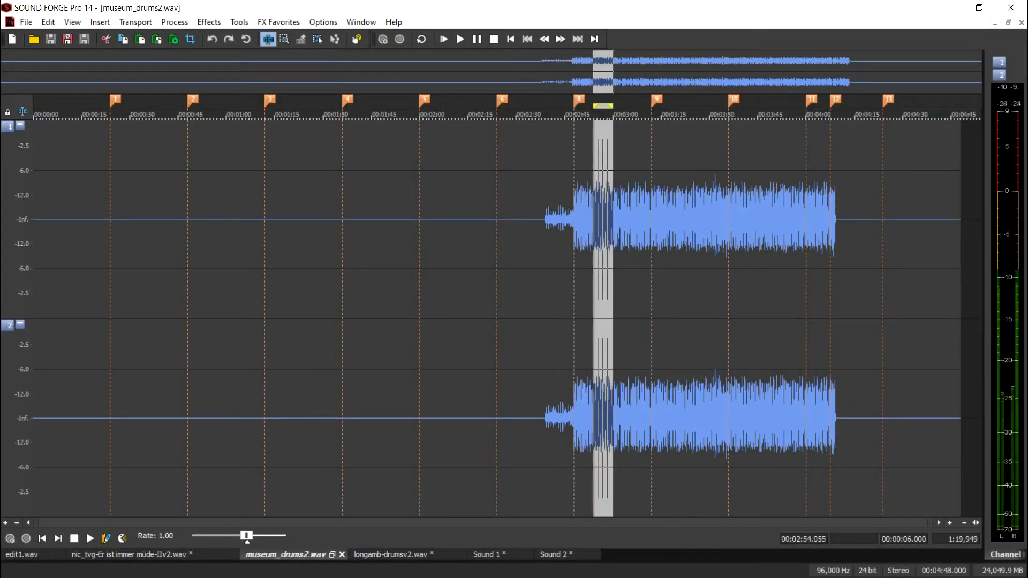
key("Up")
key("Up")
key("Up")
key("Up")
key("Up")
key("Up")
key("Up")
key("Up")
key("Up")
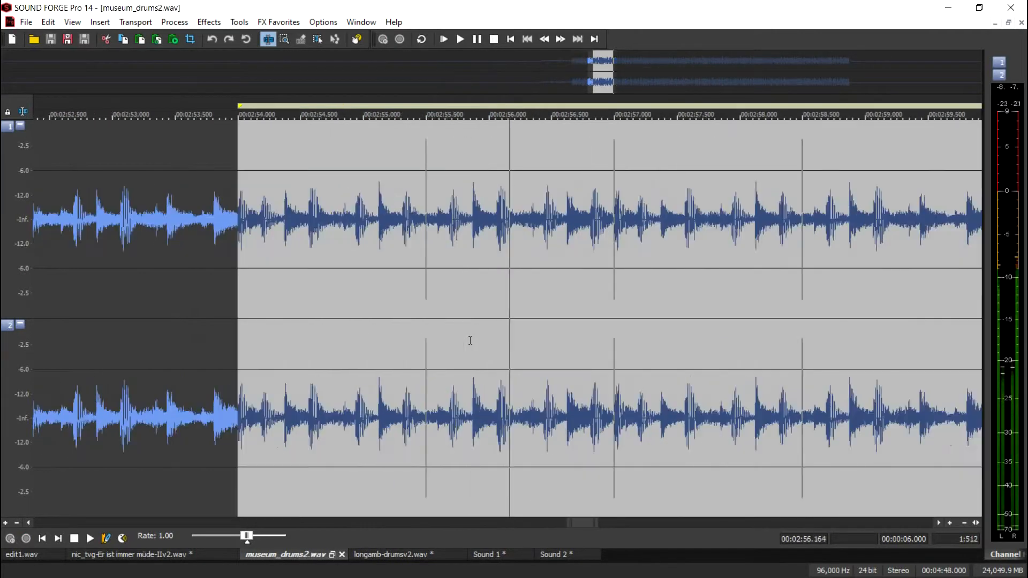
Narrow the drum selection to the 0.750-second span from 2:57.374 to 2:58.124 while auditioning it.
key("semicolon")
key("shift+period")
key("semicolon")
key("semicolon")
key("semicolon")
key("shift+period")
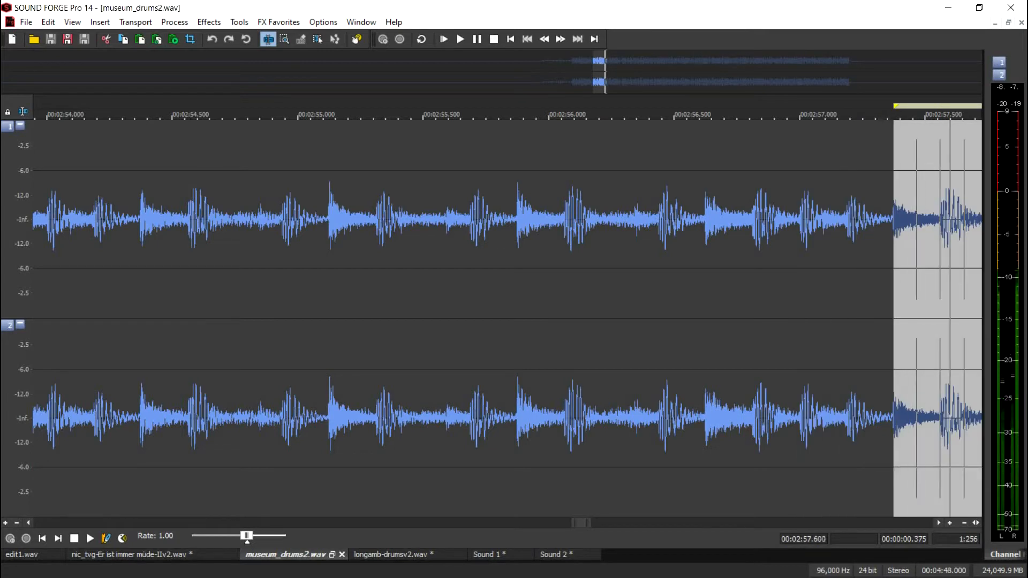
key("space")
key("Up")
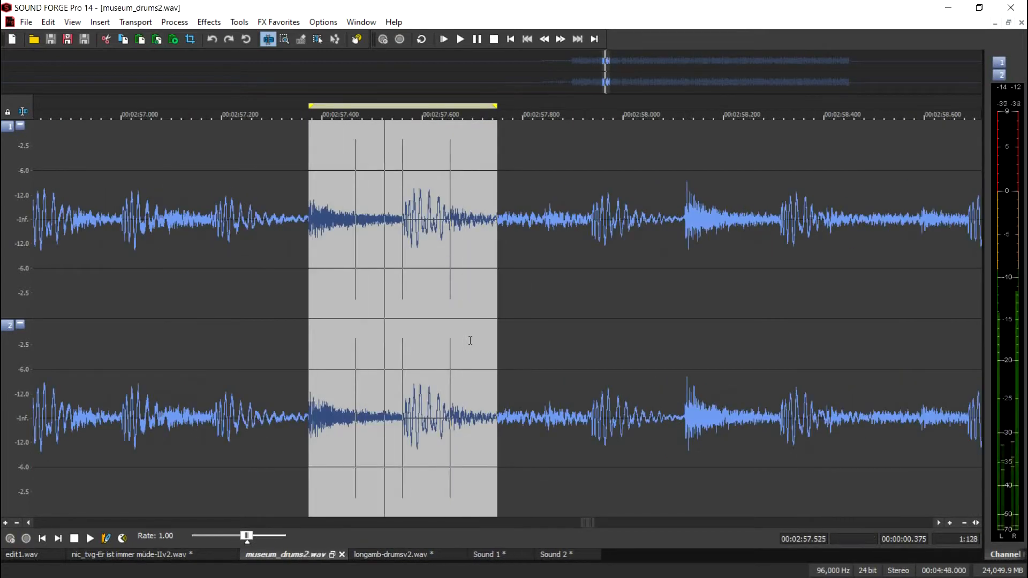
key("apostrophe")
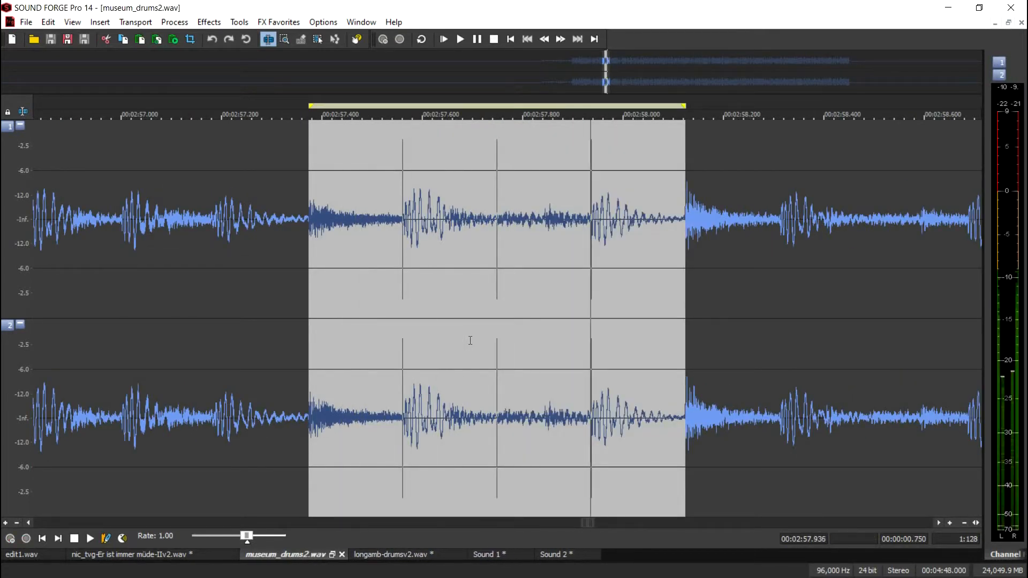
Copy the selected 0.750-second drum snippet and switch back to Sound 2.
key("alt+w")
key("Up")
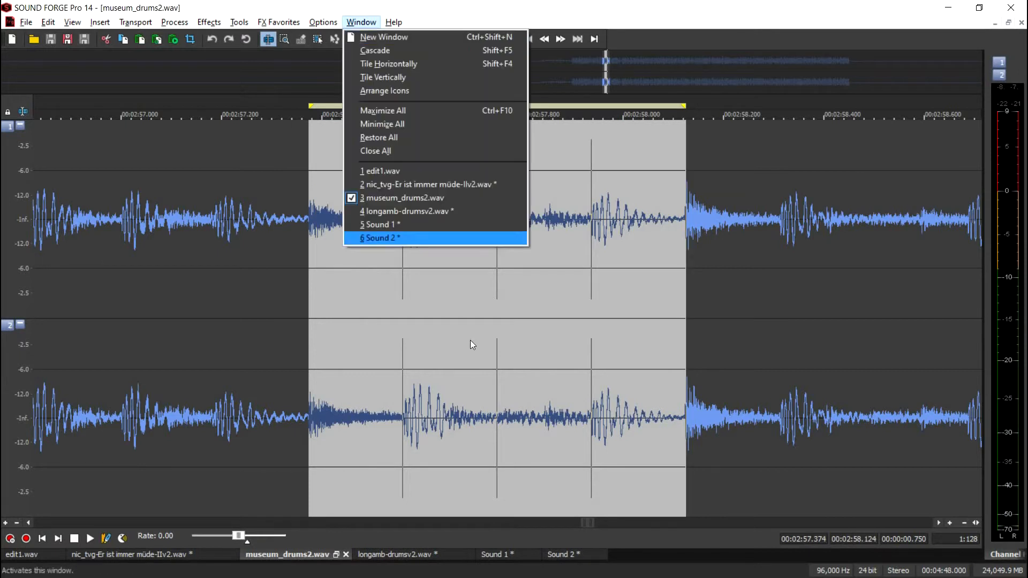
key("Up")
key("Up")
key("Down")
key("Down")
key("Return")
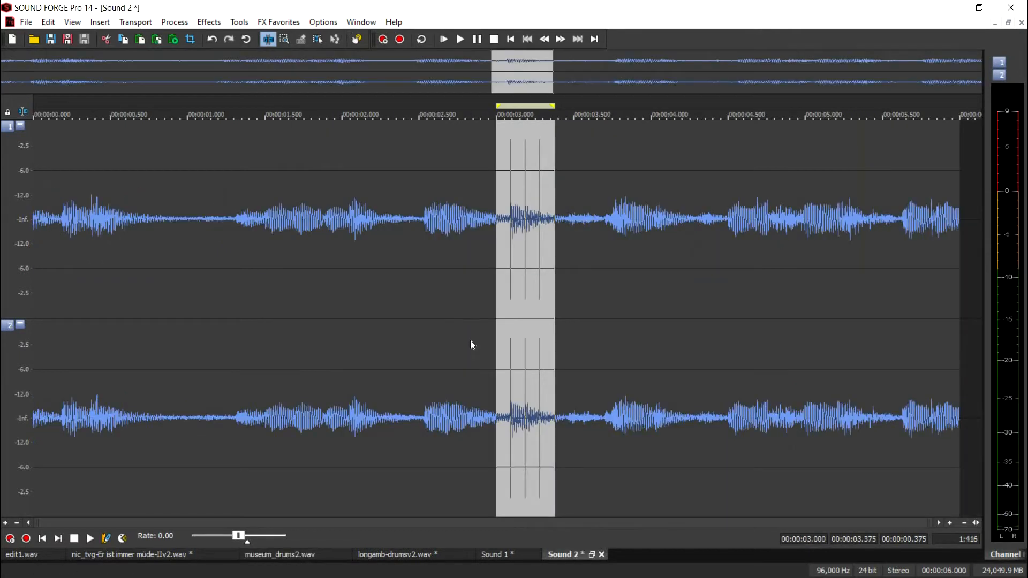
Mix the copied drum snippet into Sound 2 at 3.000 s with a 0.002 s fade out.
key("ctrl+m")
key("alt+p")
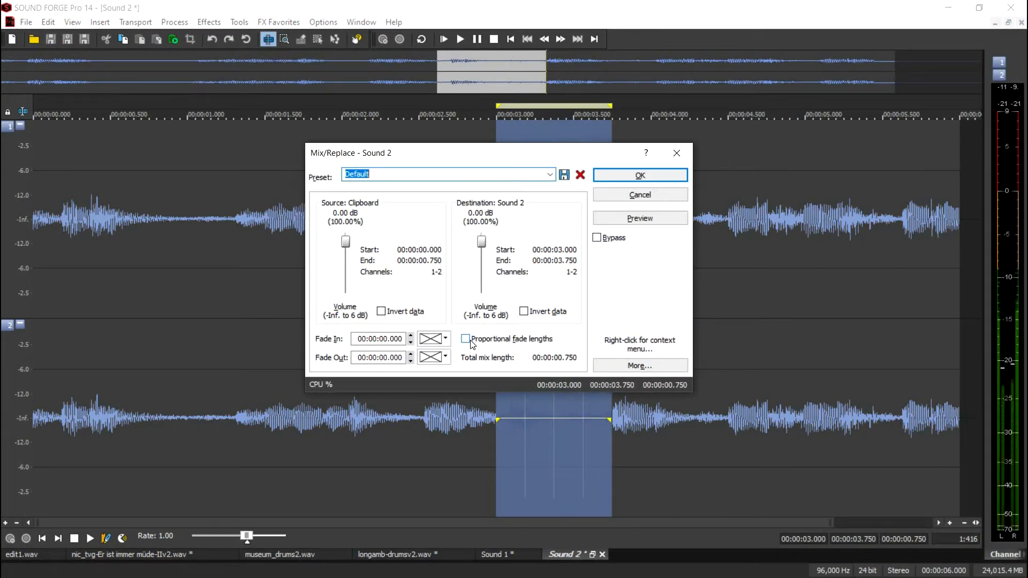
key("alt+u")
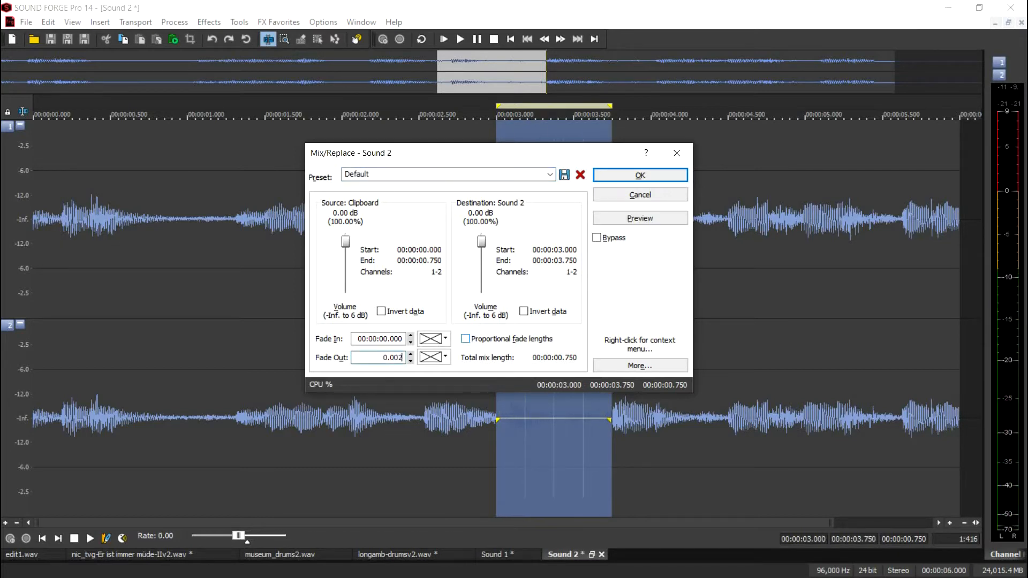
key("Return")
Audition the whole of Sound 2 and undo the drum mix.
key("ctrl+a")
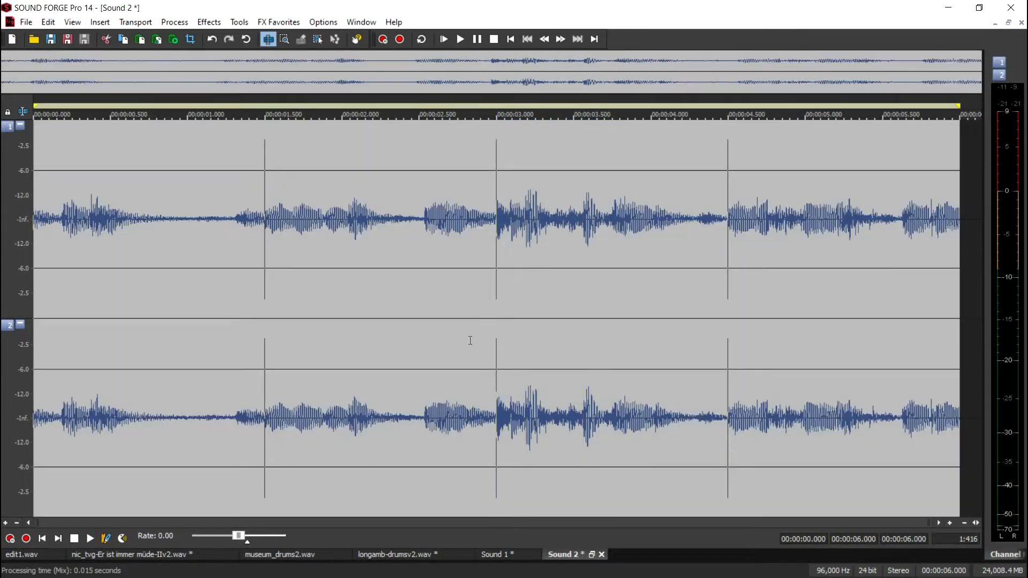
key("space")
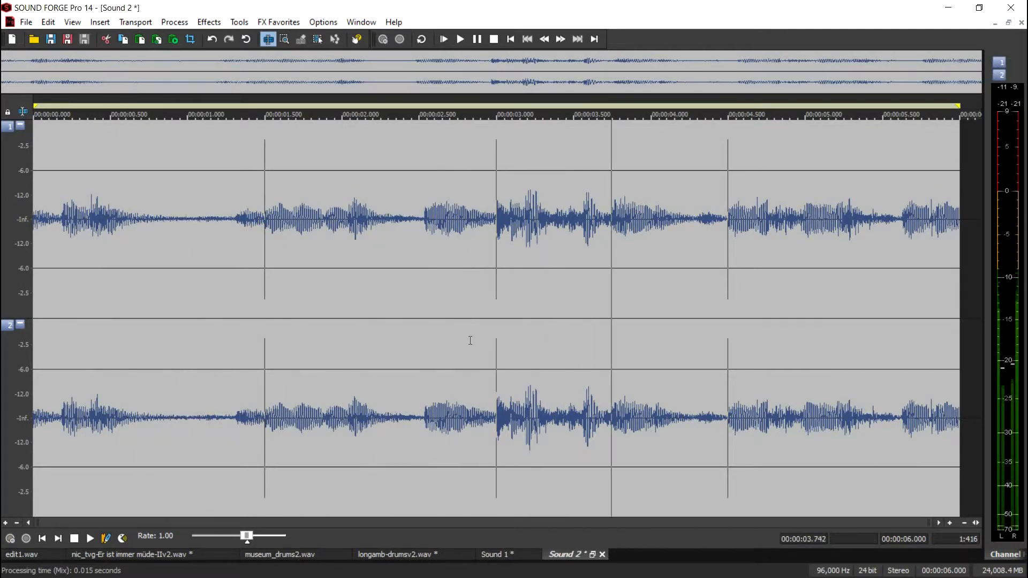
key("space")
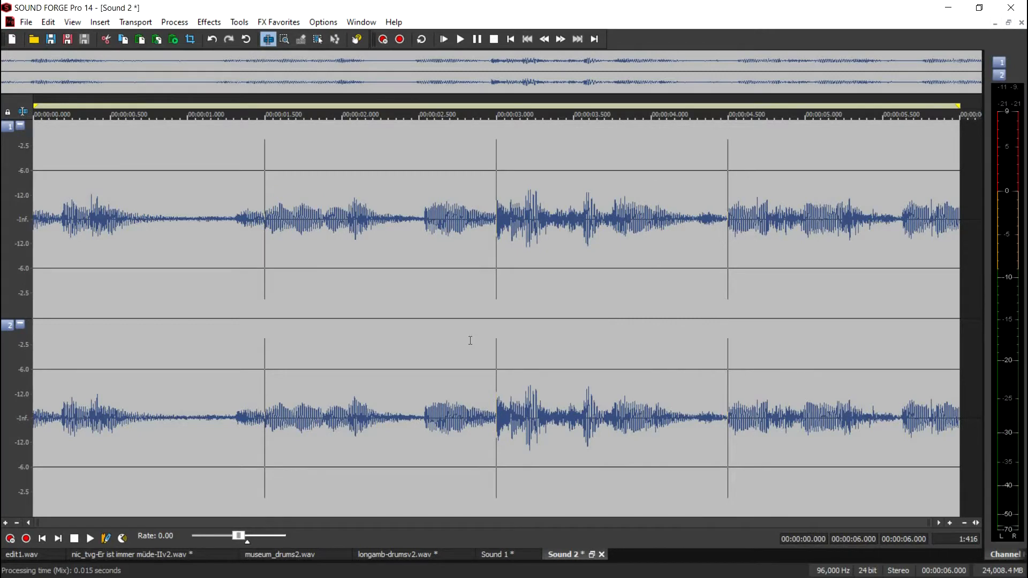
key("ctrl+z")
Apply a fourth-order high-pass Resonant Filter at 300 Hz to the span from 3.000 to 3.750 s.
key("alt+c")
key("r")
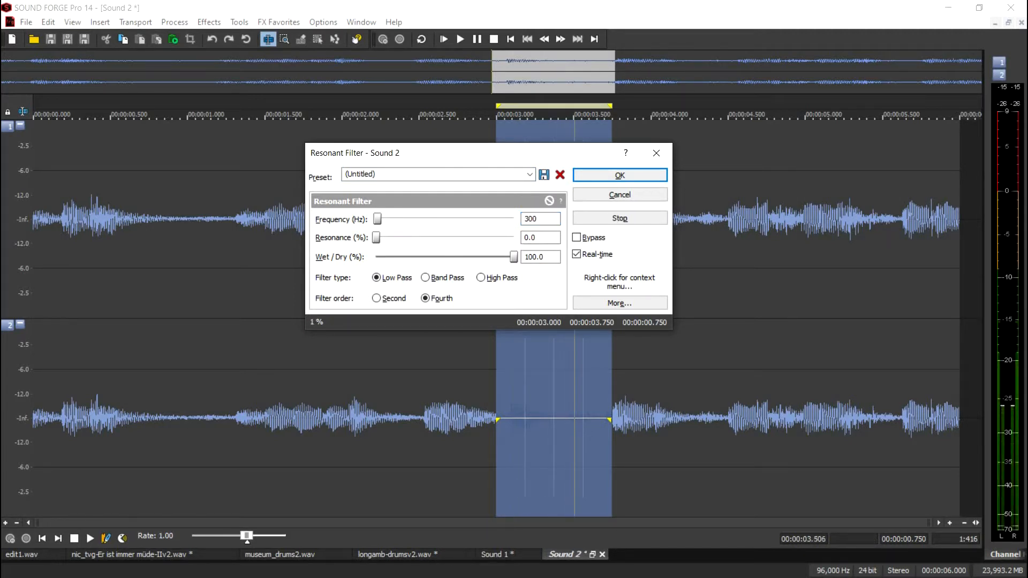
left_click(481, 277)
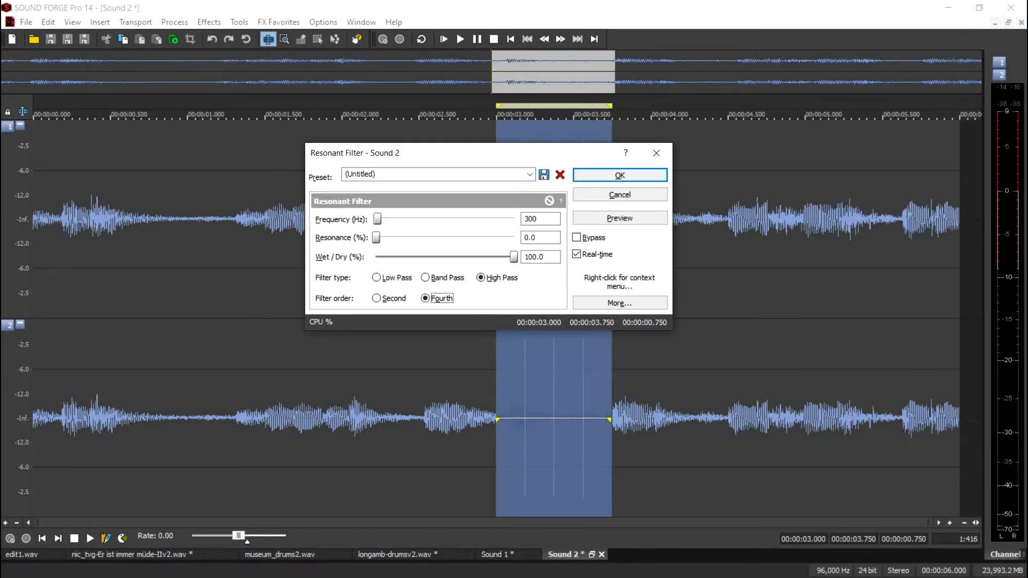
key("Return")
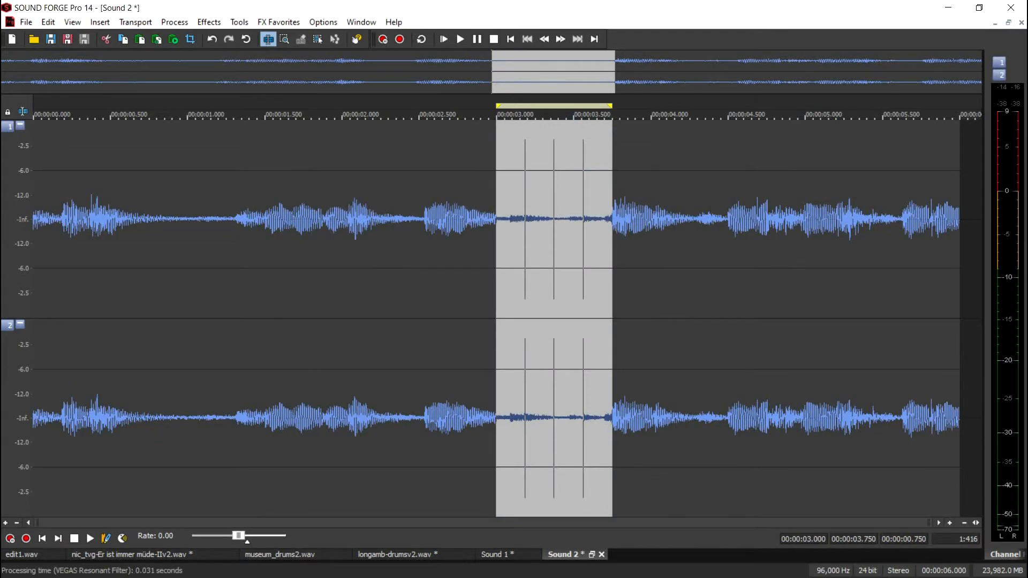
Paste the copied drum snippet at the start of Sound 2, with a marker at its 0.750 s end.
key("Home")
key("ctrl+v")
Try to mix the drum snippet at -2 dB into the filtered span from 3.750 to 4.500 s.
key("shift+End")
key("semicolon")
key("semicolon")
key("period")
key("period")
key("semicolon")
key("ctrl+m")
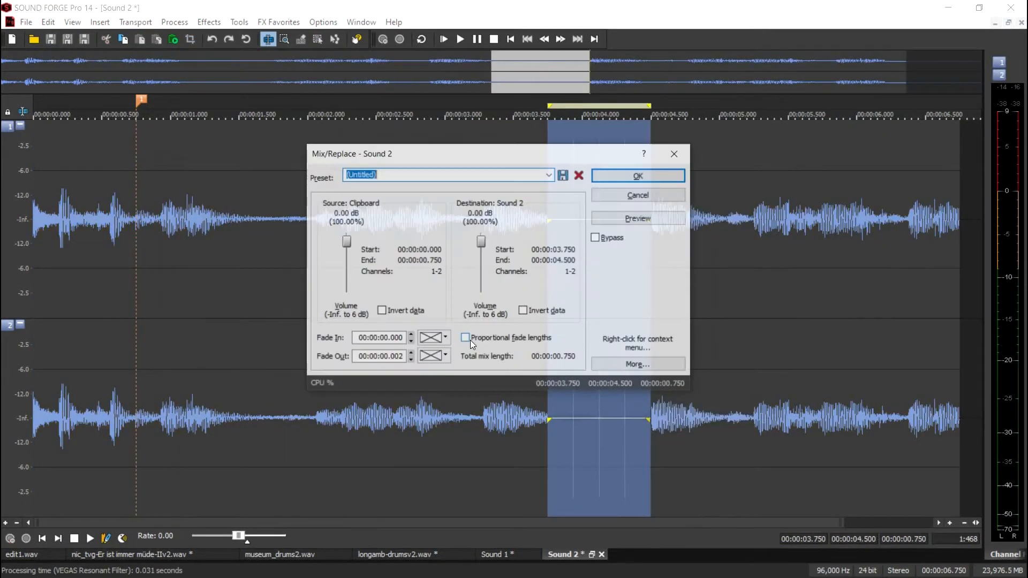
key("alt+p")
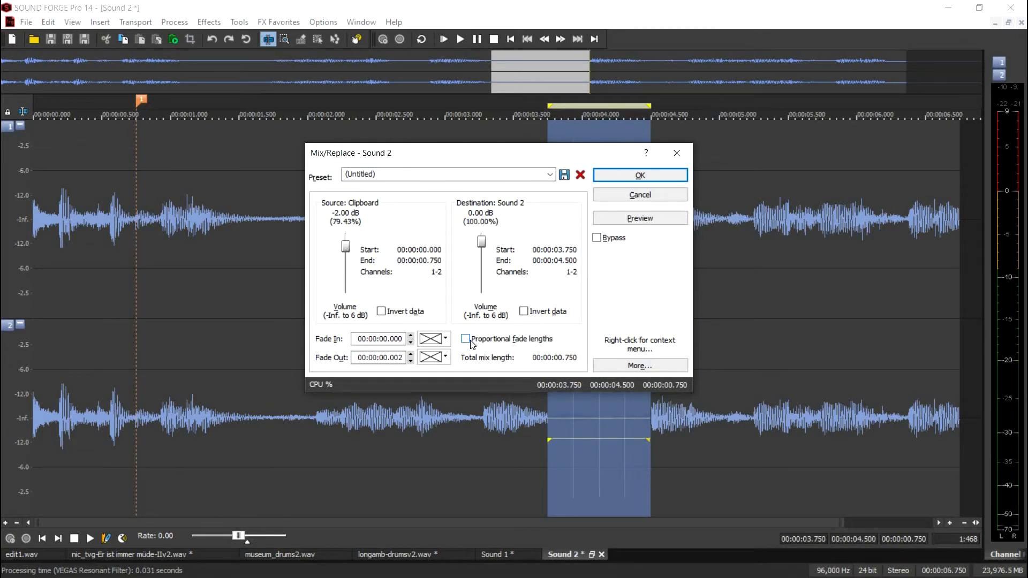
key("Return")
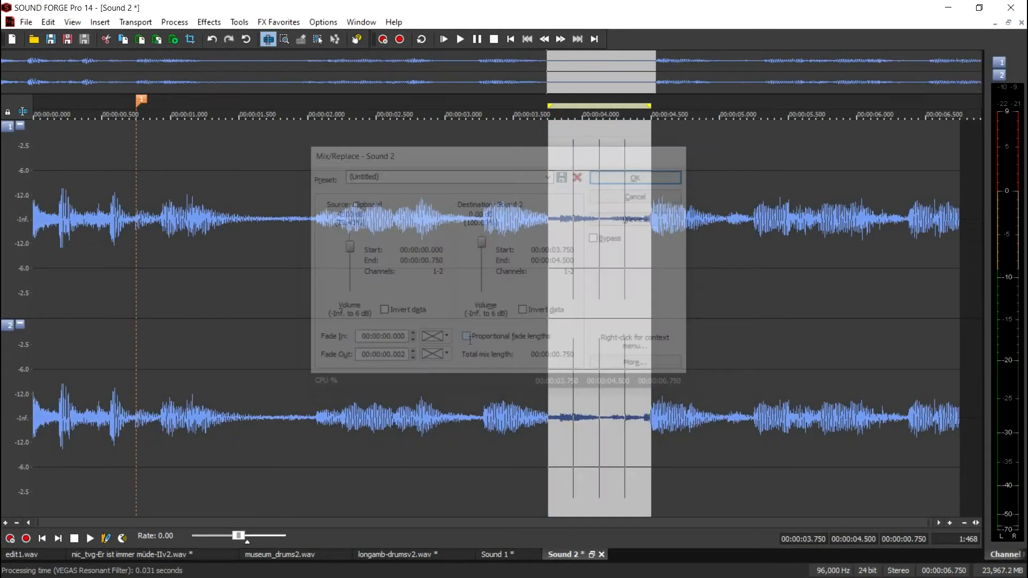
Lower the volume of the pasted drum snippet before marker 1 by 3 dB.
key("1")
key("shift+Home")
key("alt+p")
key("Up")
key("Return")
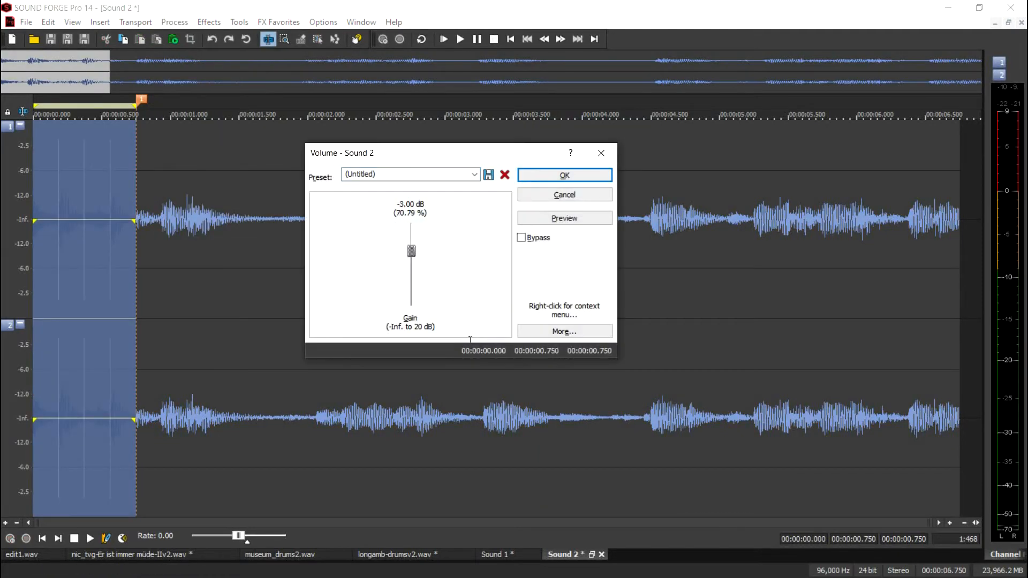
key("Return")
Select the first 0.562 s of the quieter drum snippet and copy it.
key("less")
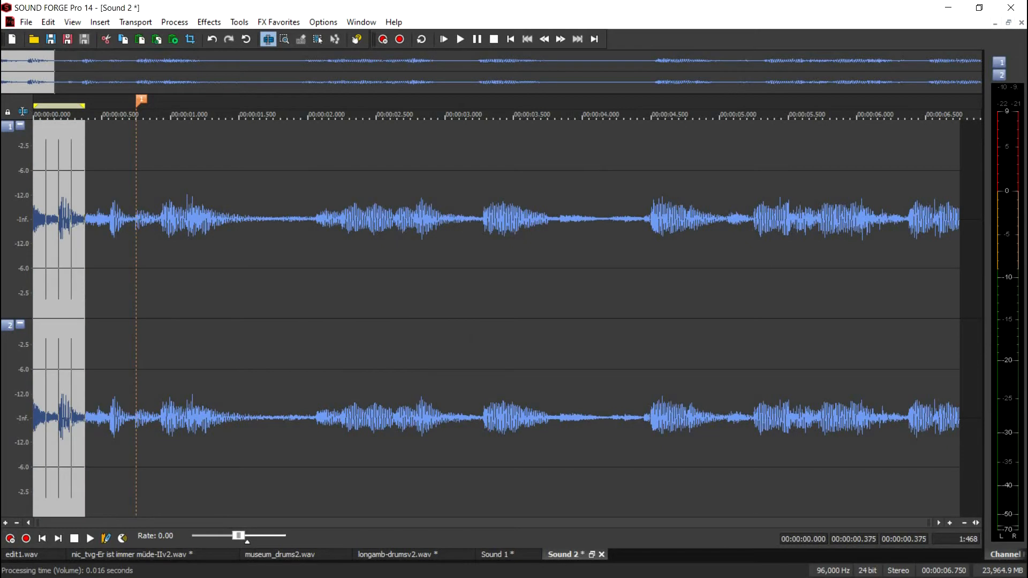
key("period")
key("less")
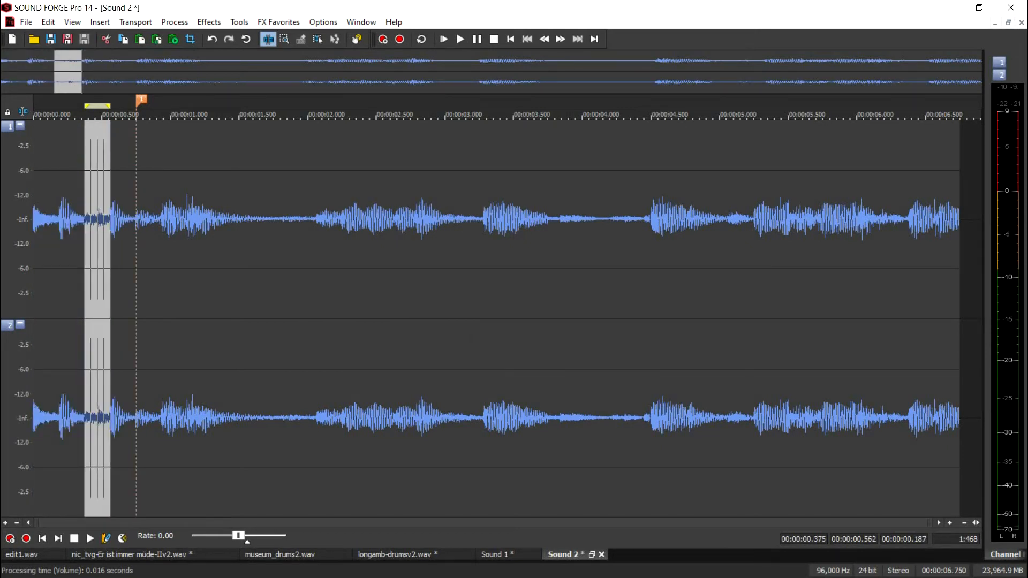
key("shift+Home")
Mix the shortened drum snippet at 0 dB into Sound 2 from 3.750 to 4.312 s, with a 0.002 s fade out.
key("ctrl+Right")
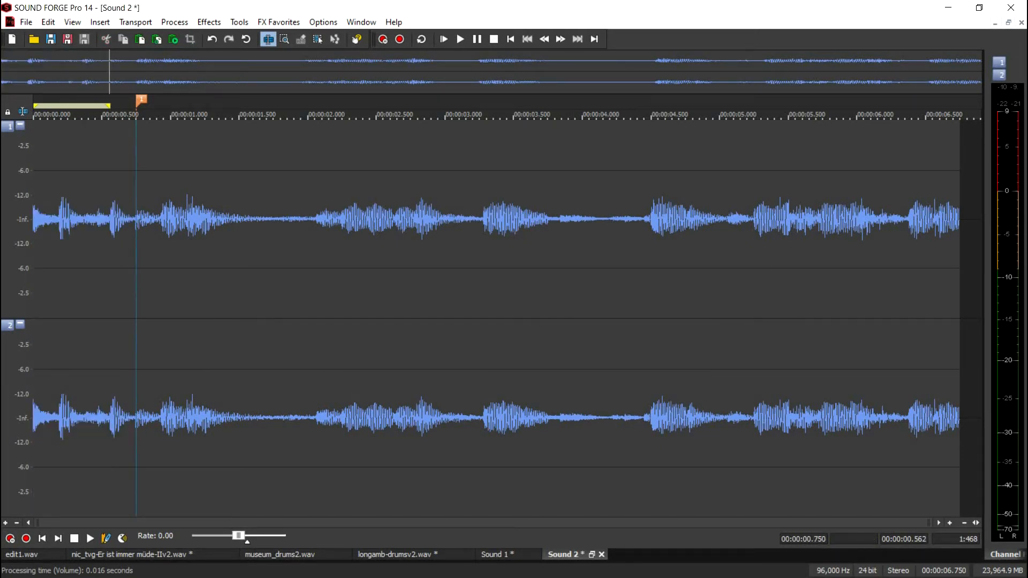
key("shift+End")
key("less")
key("period")
key("ctrl+m")
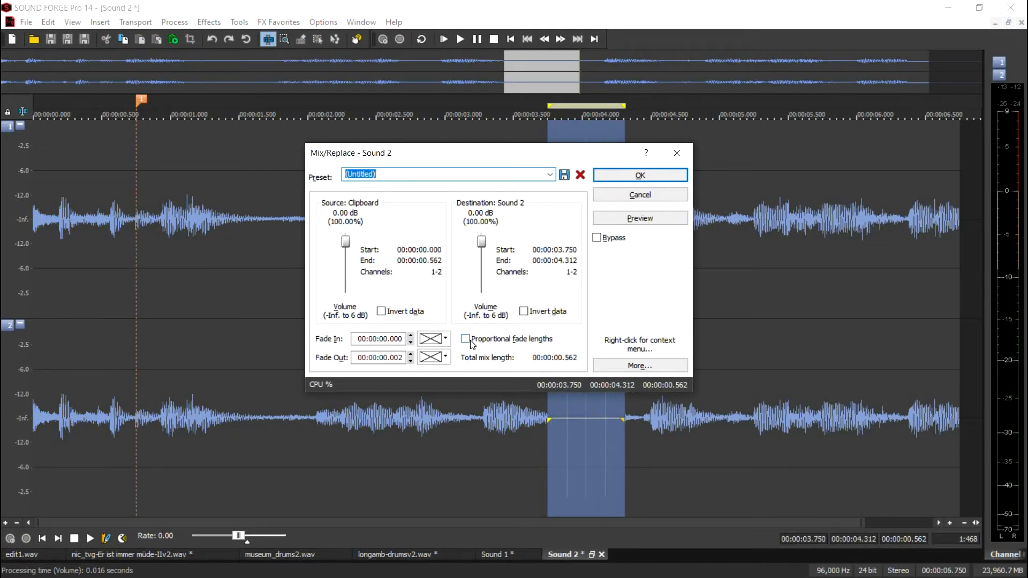
key("Return")
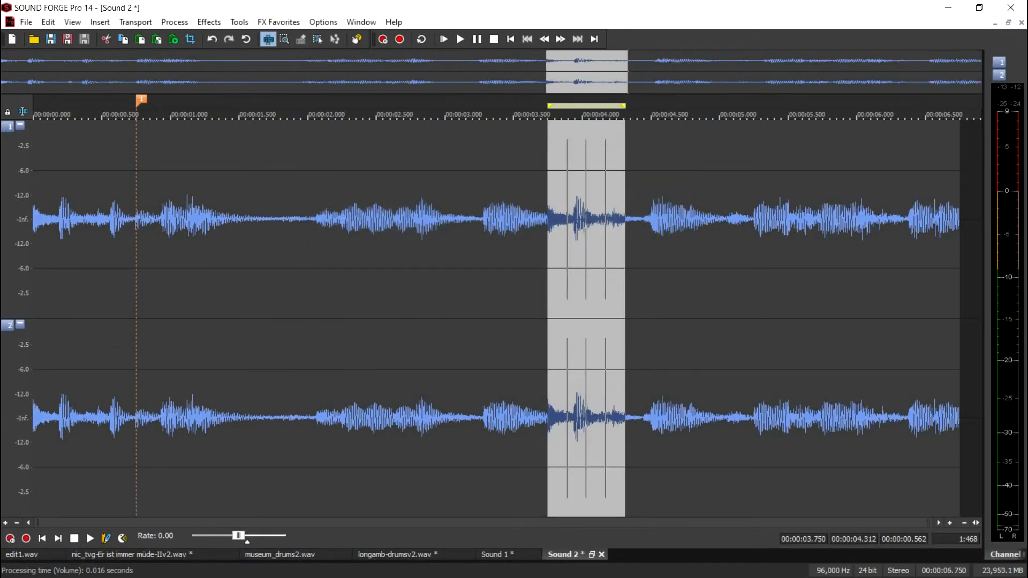
Return the cursor to the start of Sound 2 and switch to the Sound 1 window.
key("ctrl+Home")
left_click(361, 21)
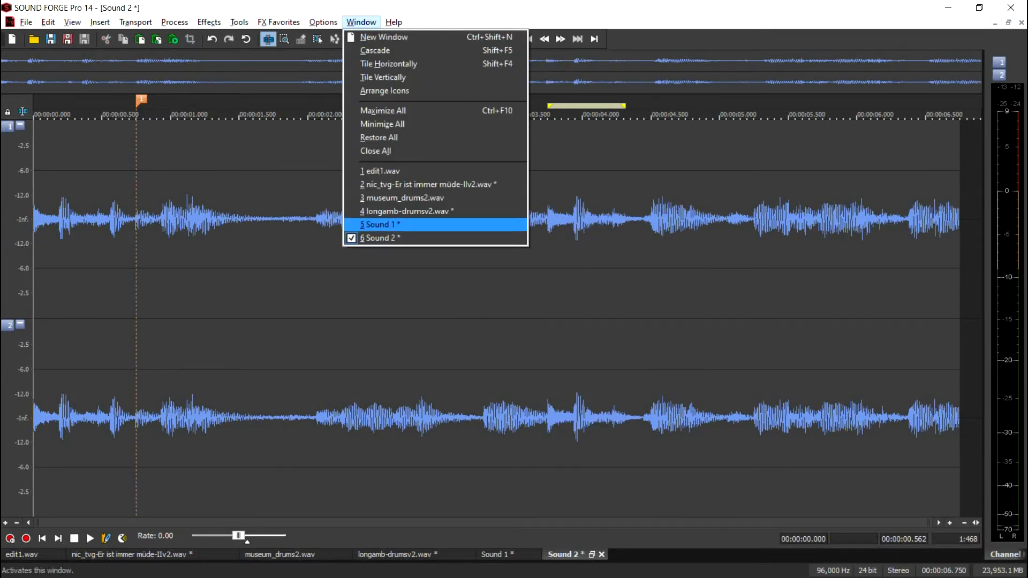
left_click(369, 223)
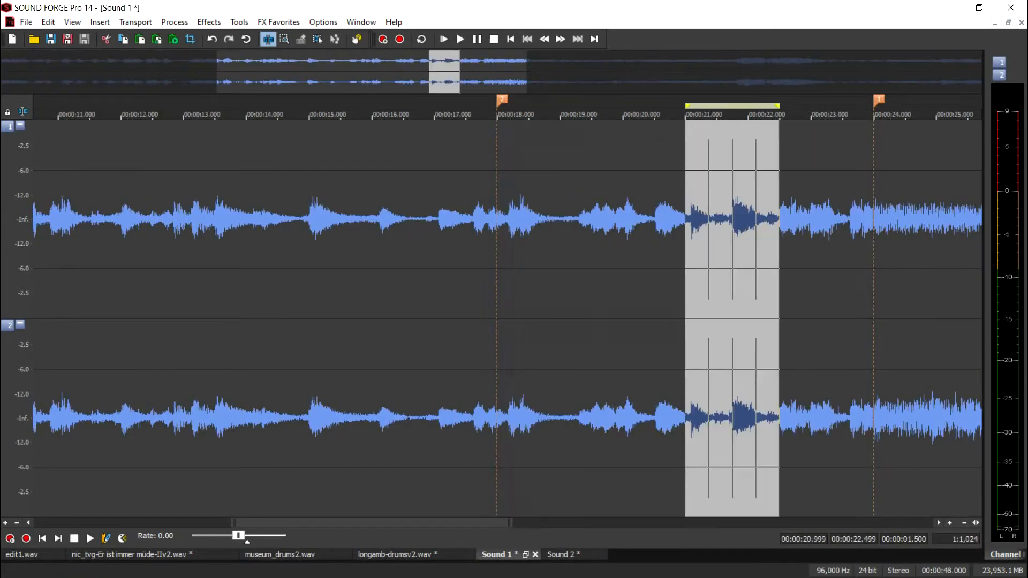
Switch to Sound 2 and play back the 1.500 s section from 3.750 to 5.250 s.
key("ctrl+Tab")
key("ctrl+Right")
key("ctrl+shift+End")
key("semicolon")
key("semicolon")
key("period")
key("period")
key("space")
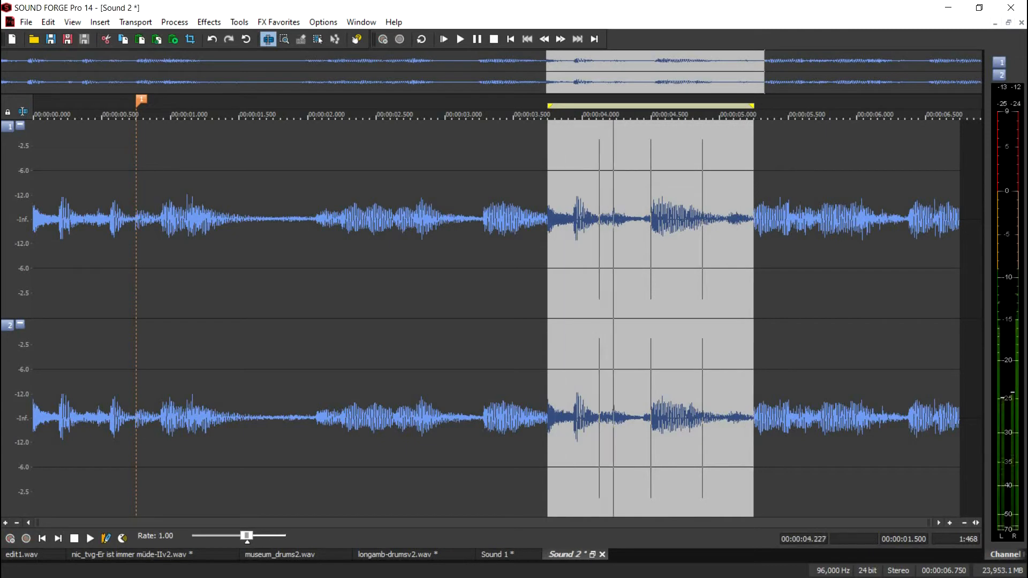
Mix the 0.750 s of clipboard audio at 0 dB into Sound 2 from 4.125 to 4.875 s, with a 0.002 s fade out.
key("semicolon")
key("semicolon")
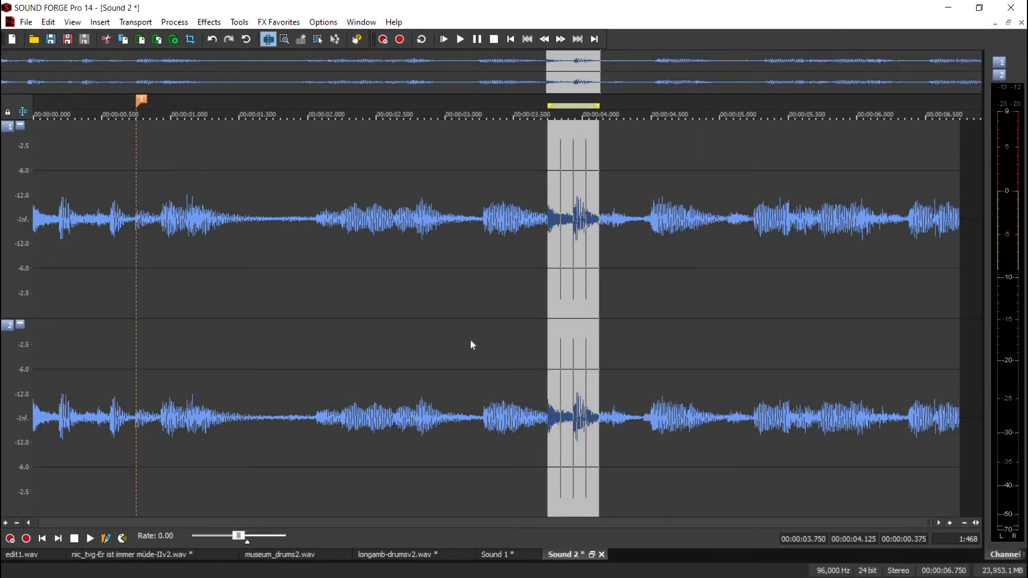
key("period")
key("apostrophe")
key("ctrl+m")
key("alt+p")
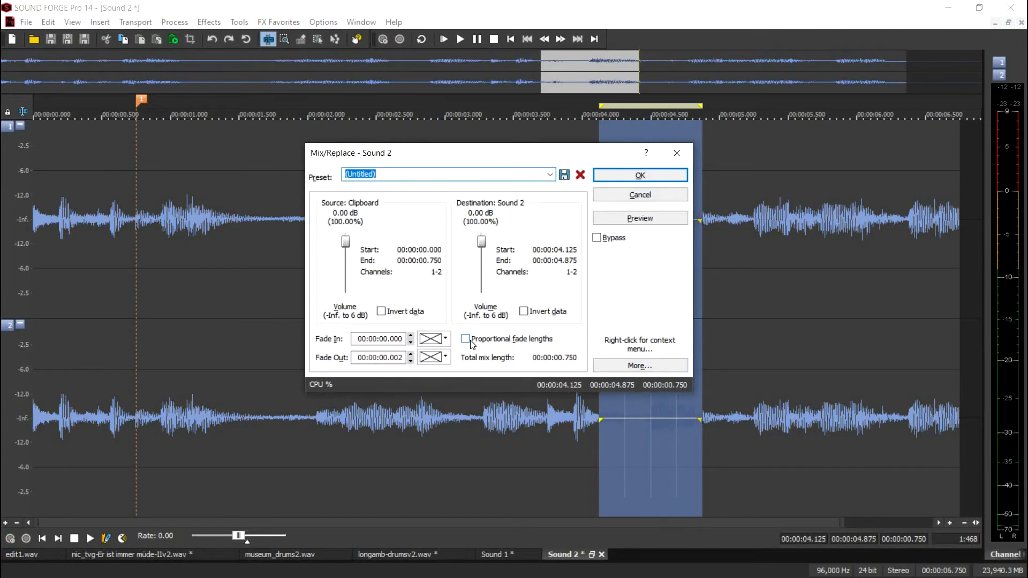
key("Return")
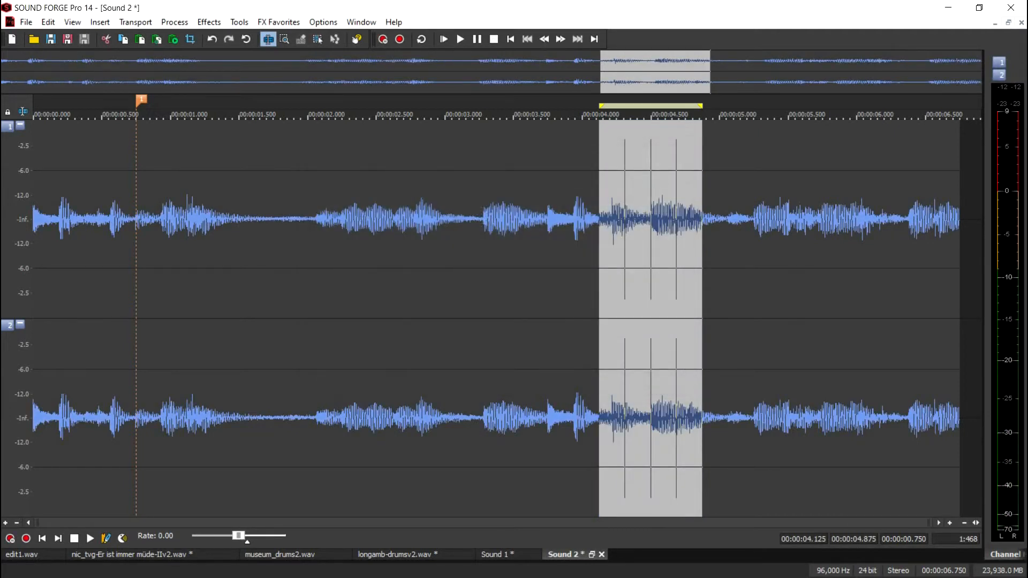
Select Sound 2 from marker 1 to the end and play it back to check the mix.
double_click(470, 340)
key("space")
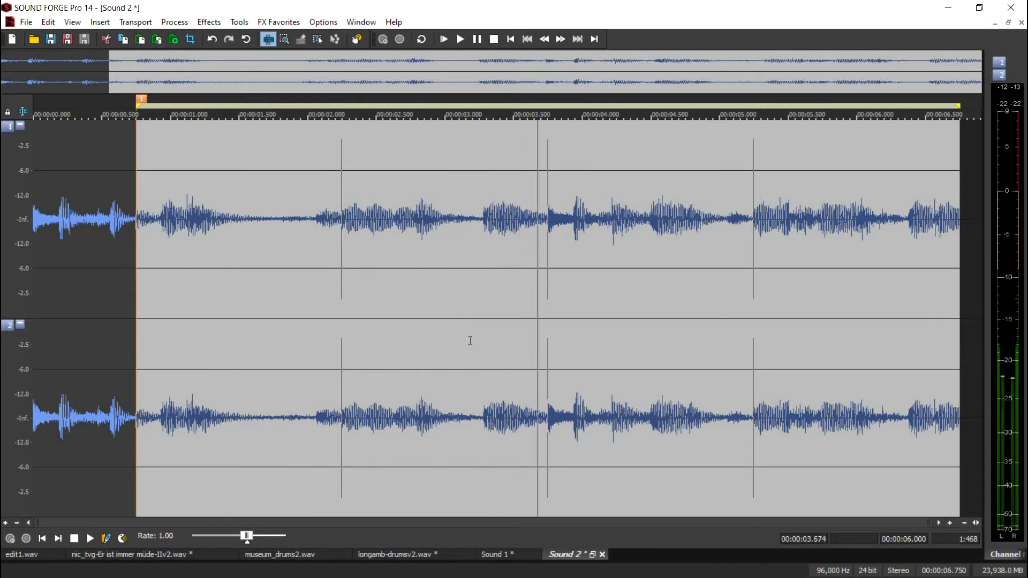
key("space")
key("space")
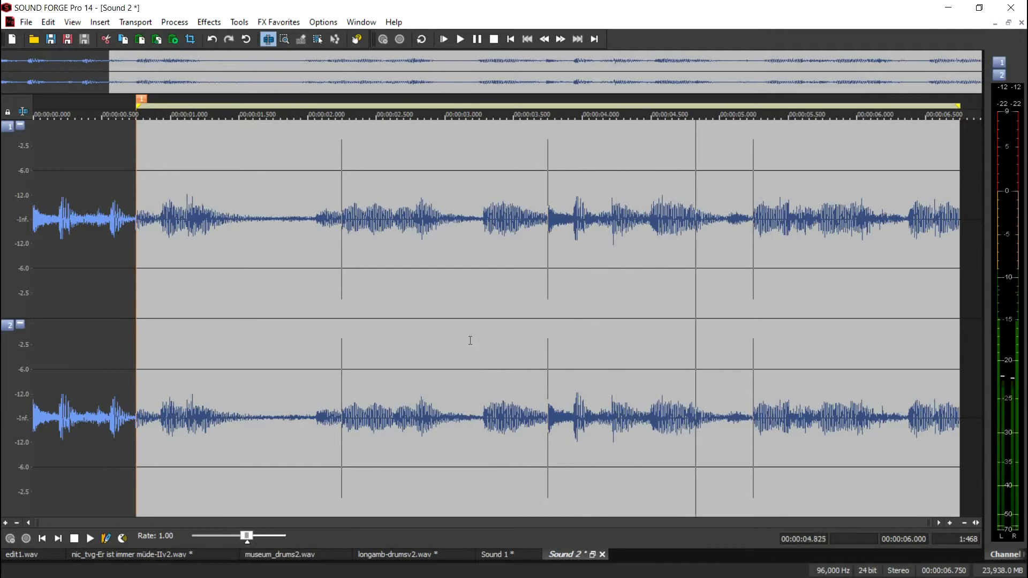
key("space")
Switch to museum_drums2.wav, then select and copy the 0.187 s drum hit from 00:02:57.937 to 00:02:58.124.
key("alt+w")
key("Up")
key("Up")
key("Up")
key("Up")
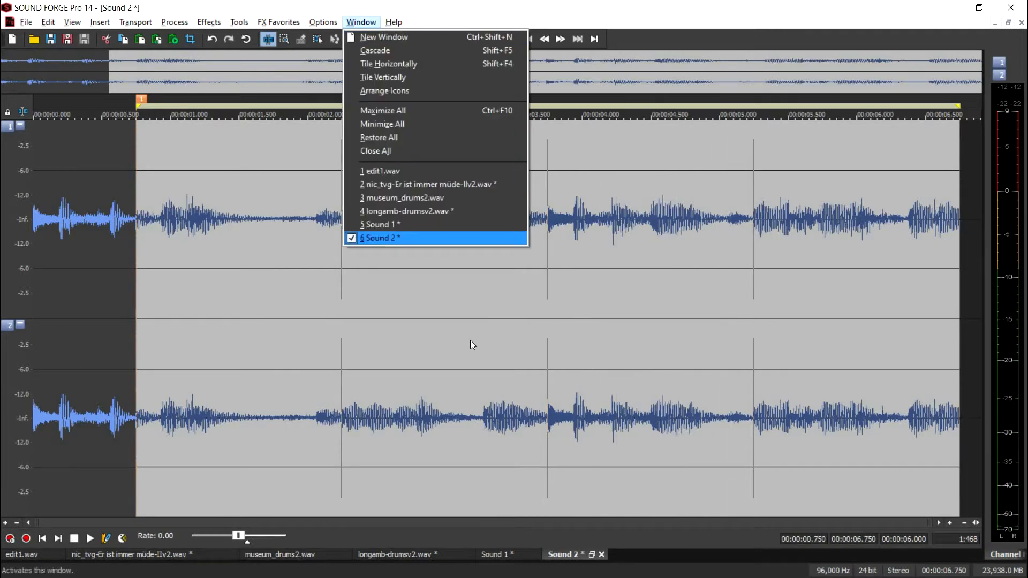
key("Return")
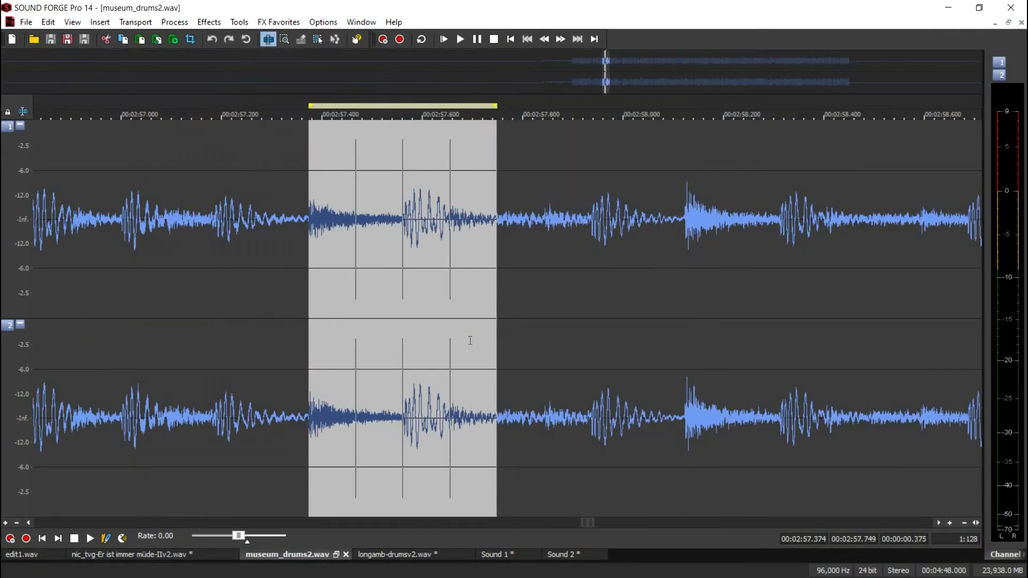
key("Down")
key("Down")
key("Down")
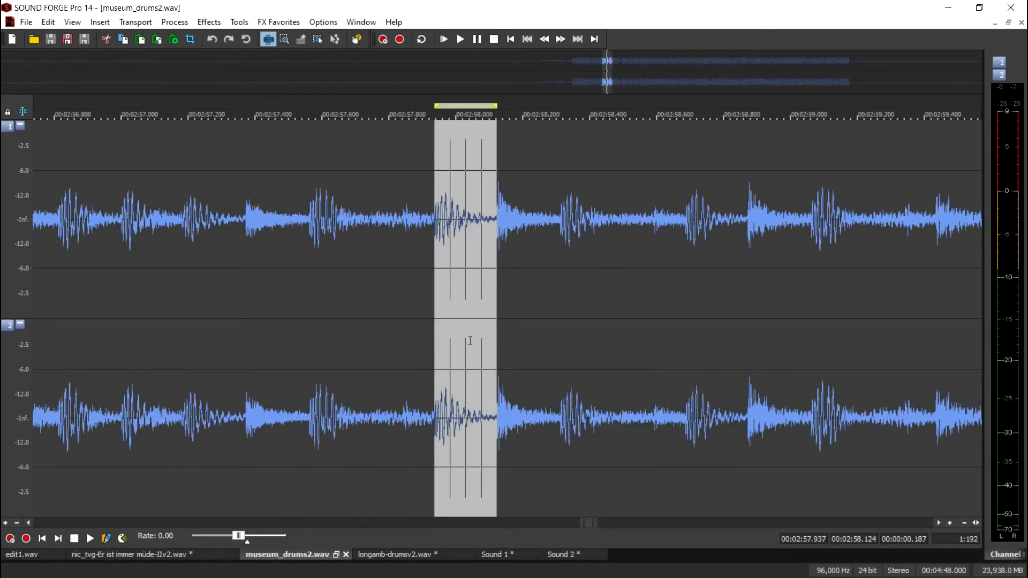
Return to Sound 2 and play back short sections after 3.750 s to locate a spot for the drum hit.
key("alt+w")
key("Up")
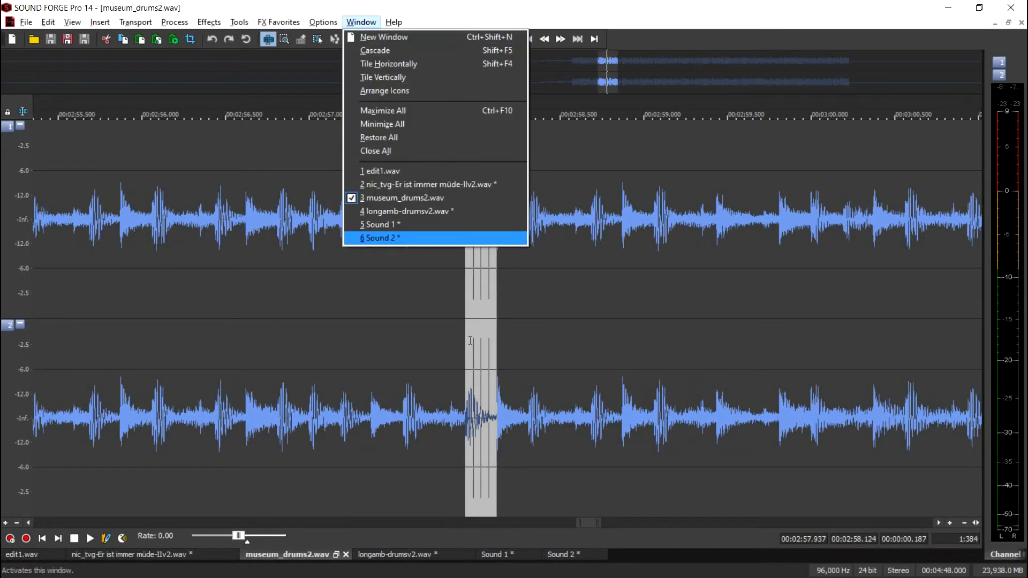
key("Return")
key("semicolon")
key("shift+period")
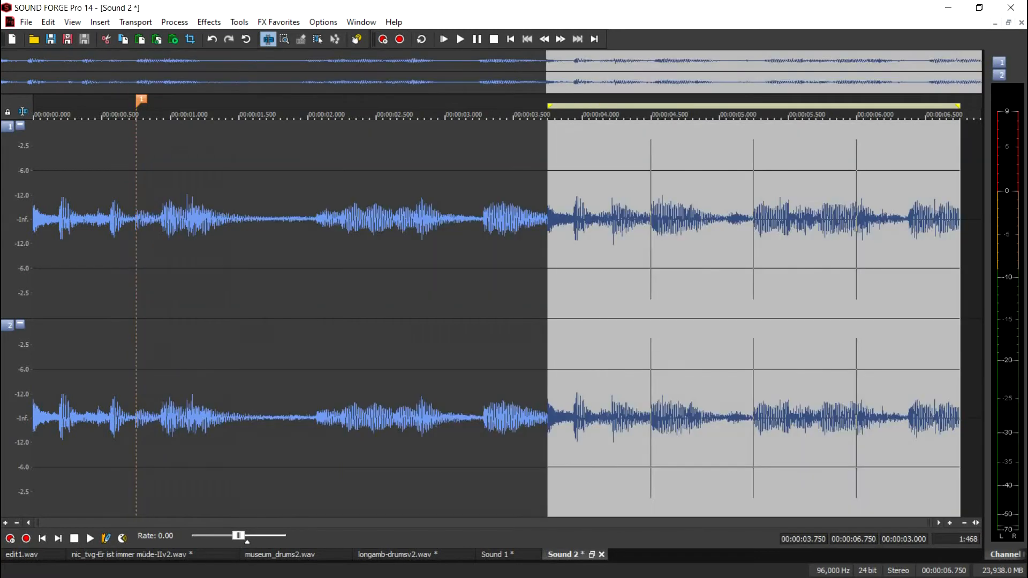
key("space")
key("semicolon")
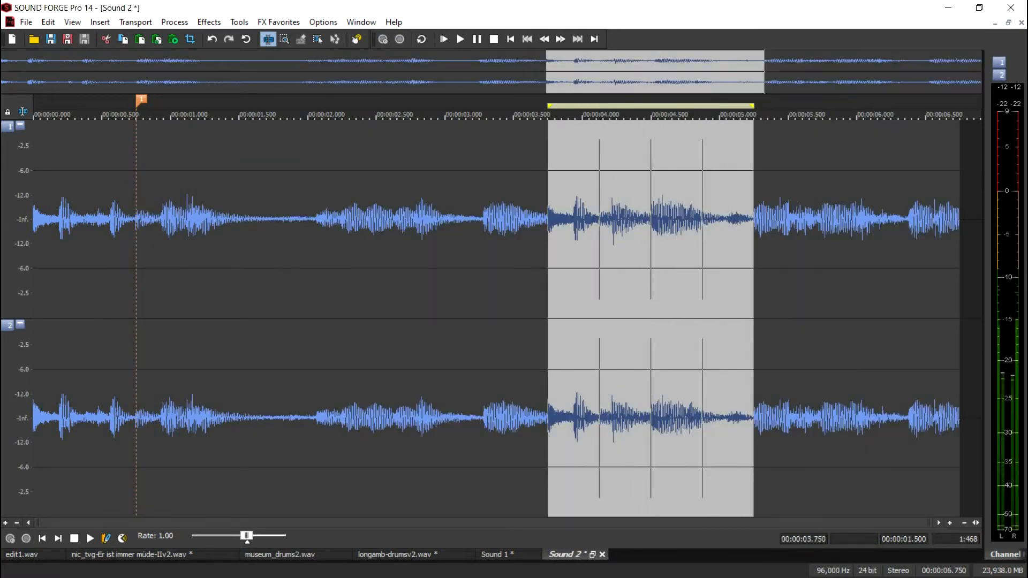
key("shift+period")
key("semicolon")
key("space")
Mix the drum hit at 0 dB into Sound 2 from 5.062 to 5.250 s with a 0.002 s fade out, and select from marker 1 to the end.
key("semicolon")
key("shift+comma")
key("semicolon")
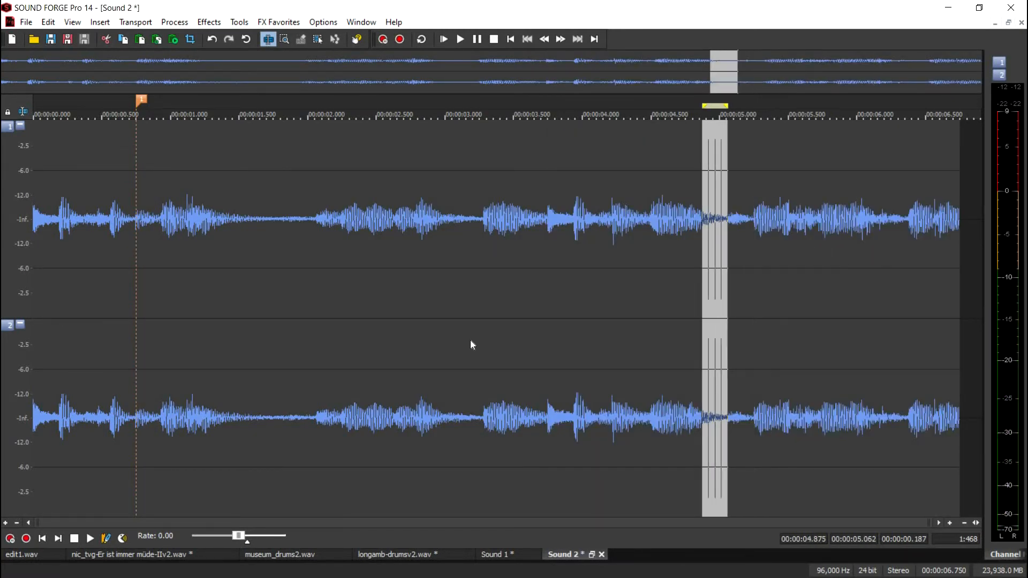
key("shift+period")
key("ctrl+m")
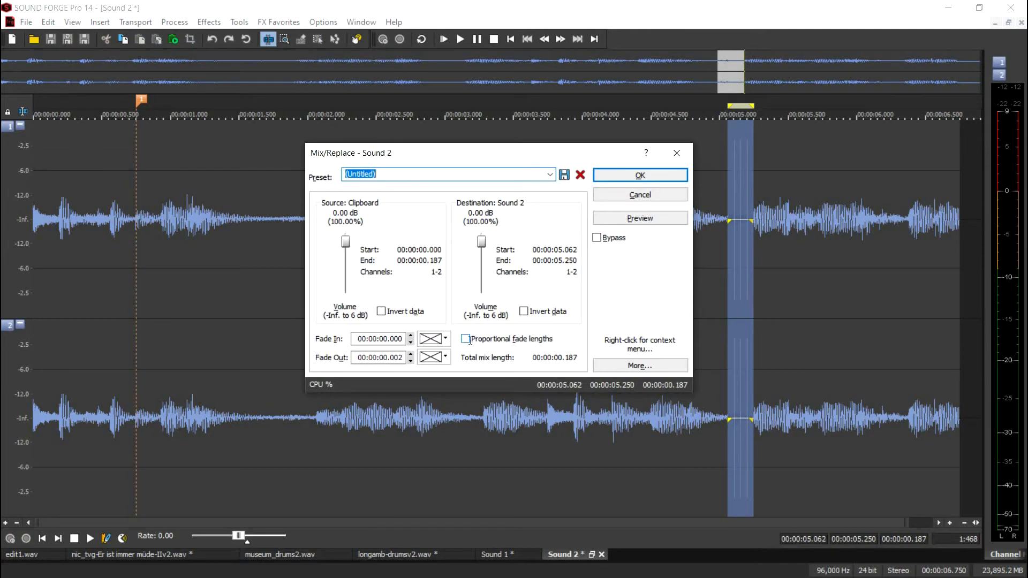
key("Return")
key("1")
key("shift+End")
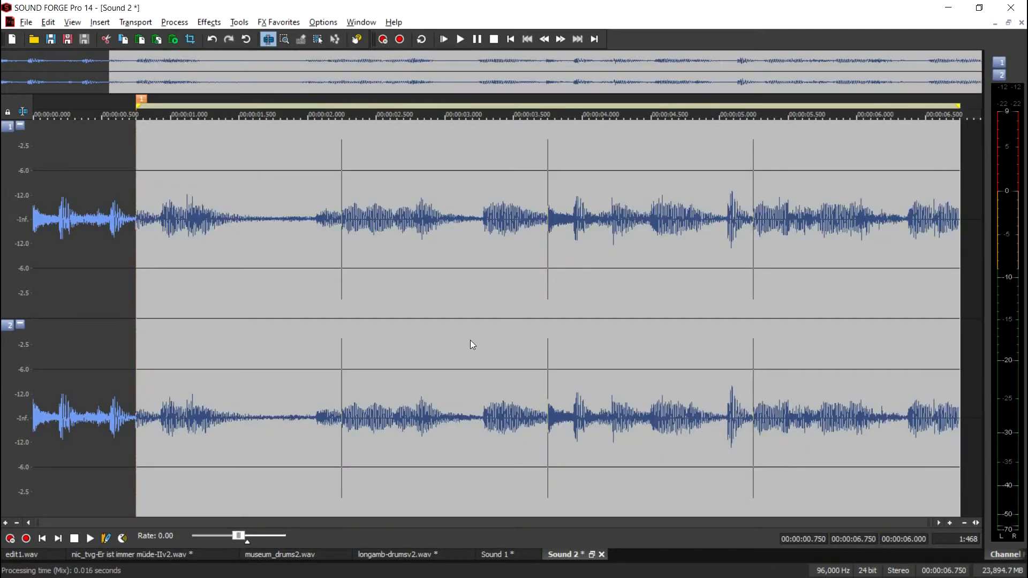
Review edit1.wav in 2.999 s sections up to its end and return to Sound 2.
key("alt+w")
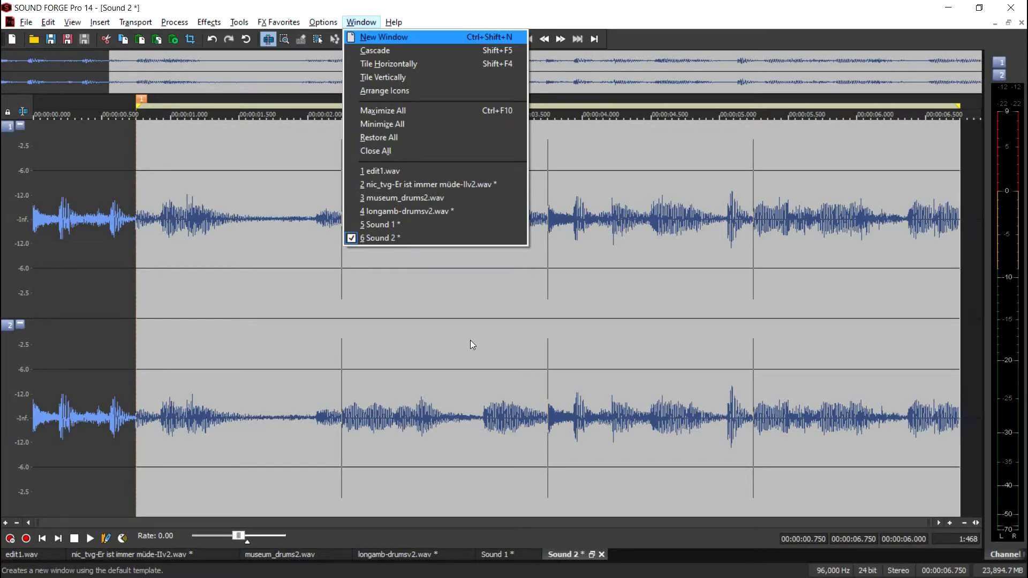
key("1")
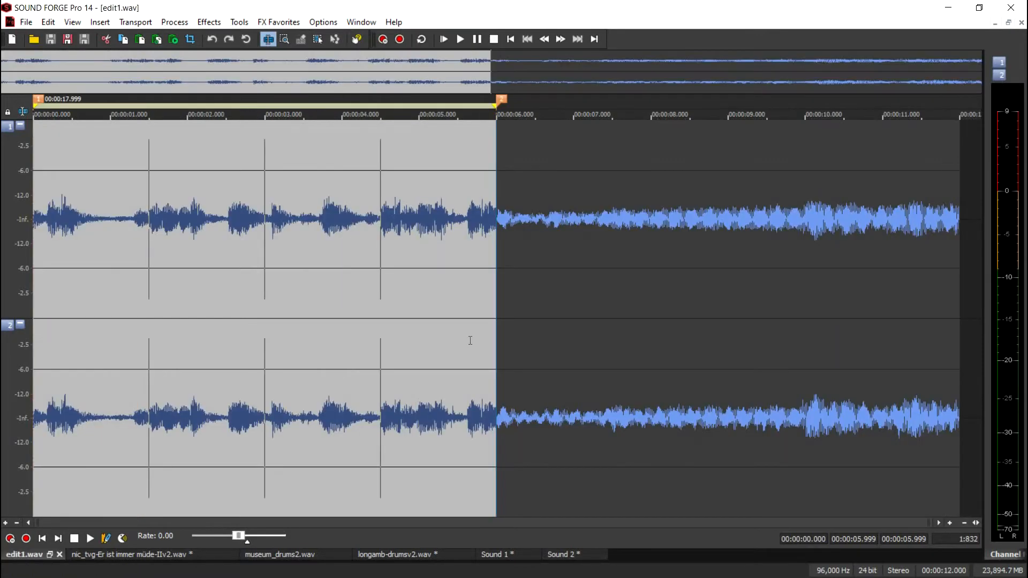
key("semicolon")
key("period")
key("period")
key("period")
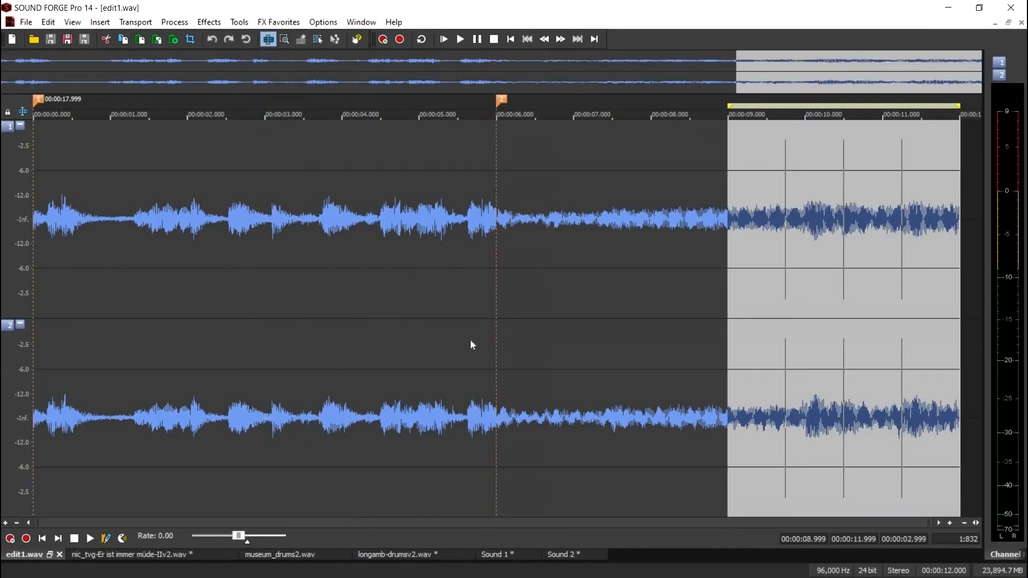
key("alt+w")
key("Up")
key("Return")
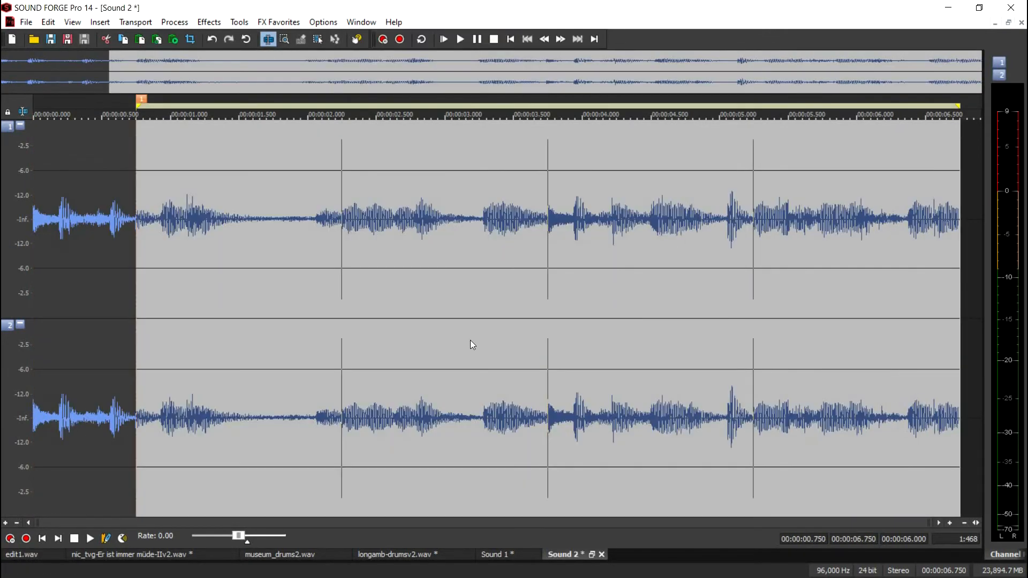
Switch to Sound 1 and play it back from marker 1.
key("alt+w")
key("Up")
key("Up")
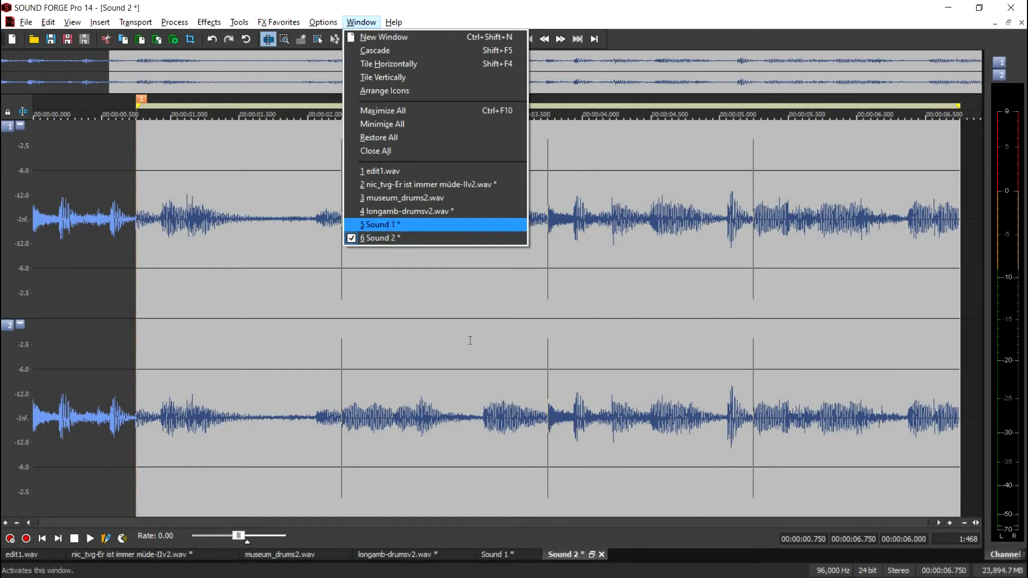
key("Return")
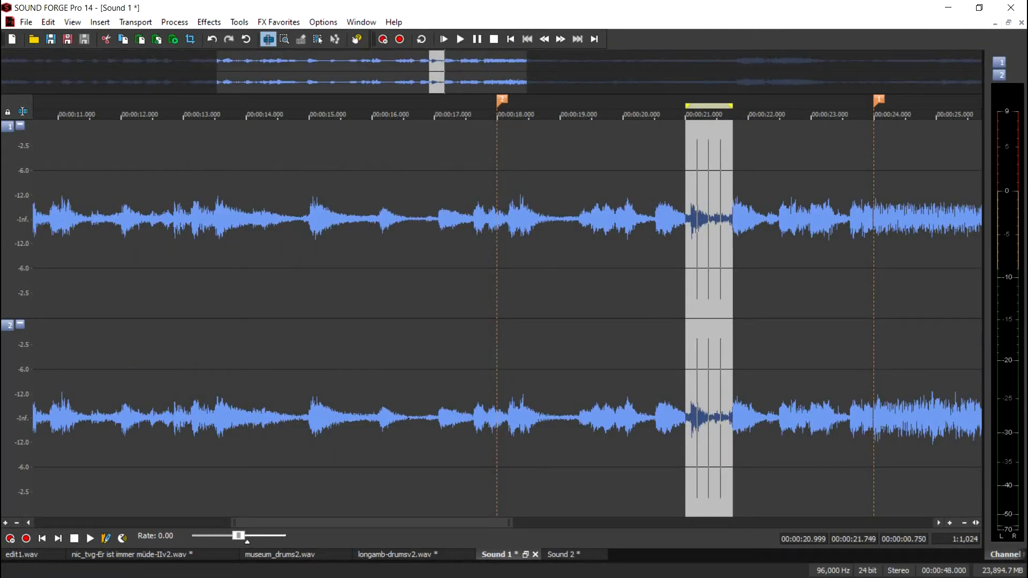
key("1")
key("space")
key("Down")
key("Down")
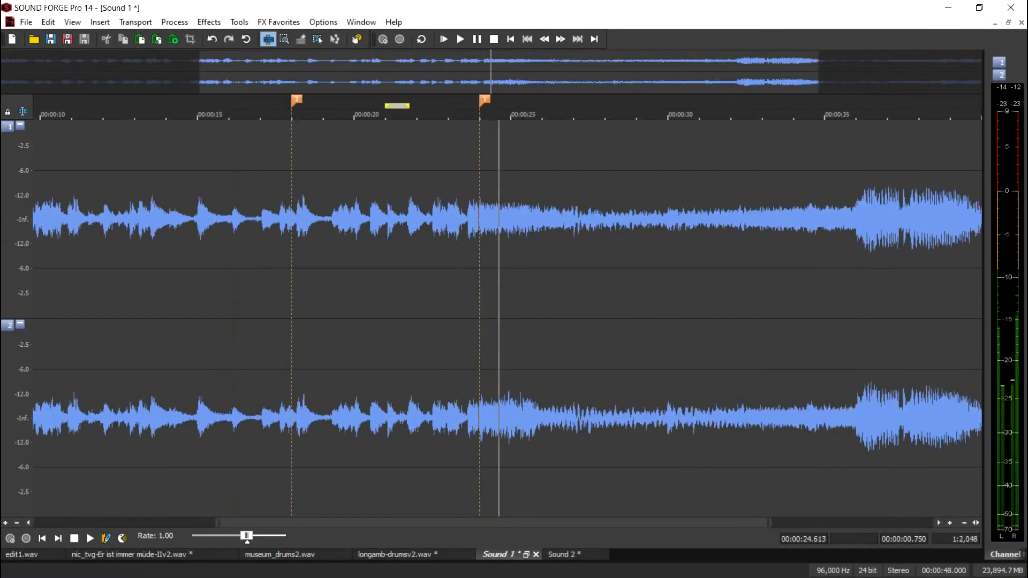
key("space")
Preview and mix the 6.000 s of clipboard audio at 0 dB into Sound 1 from 41.999 to 48.000 s, with a 0.002 s fade out.
double_click(470, 341)
key("period")
key("period")
key("period")
key("period")
key("ctrl+m")
key("alt+p")
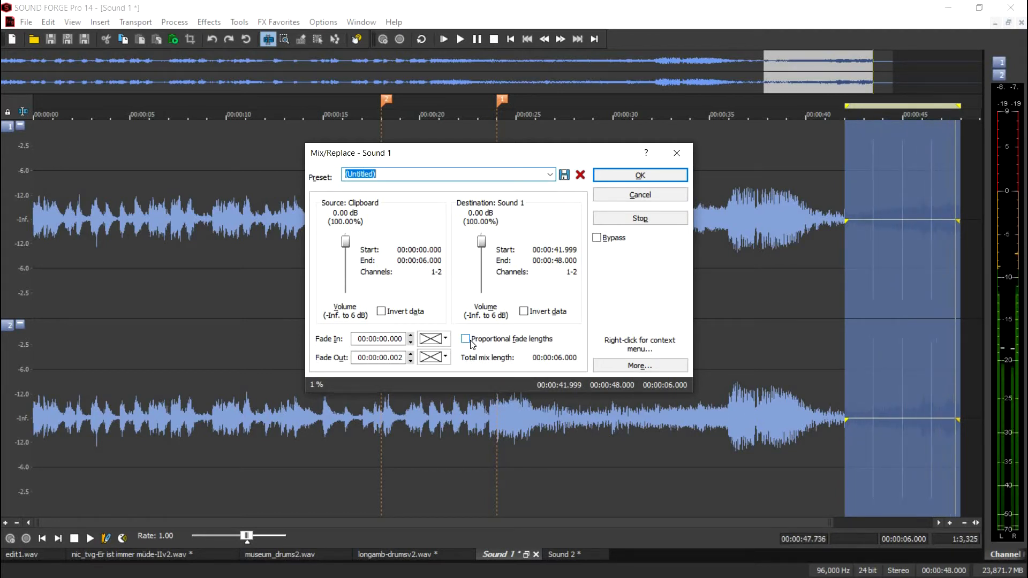
key("alt+p")
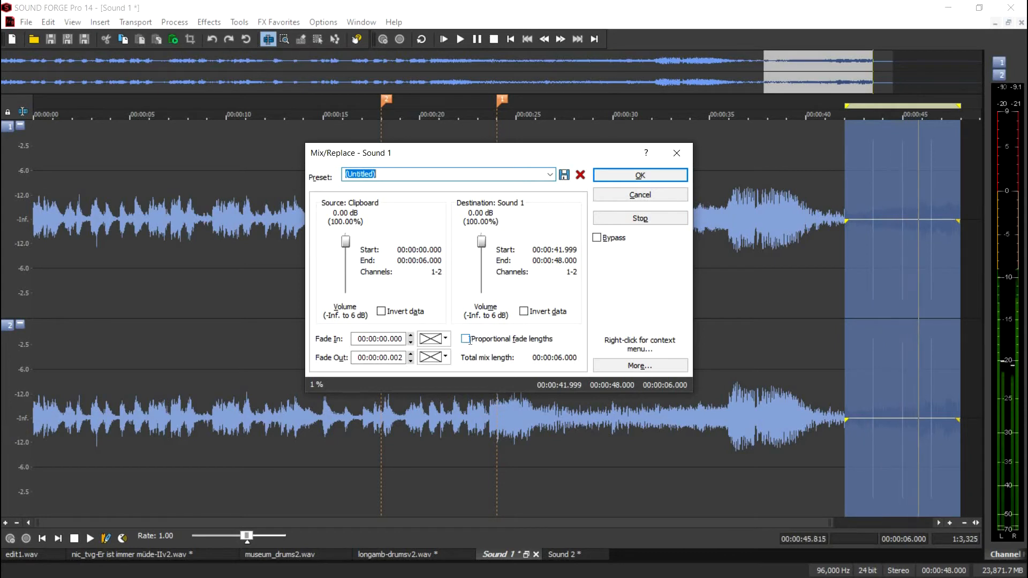
key("Return")
Switch to Sound 2 and play back the section after marker 1 with all its mixed snippets.
key("alt+w")
key("Up")
key("Return")
key("space")
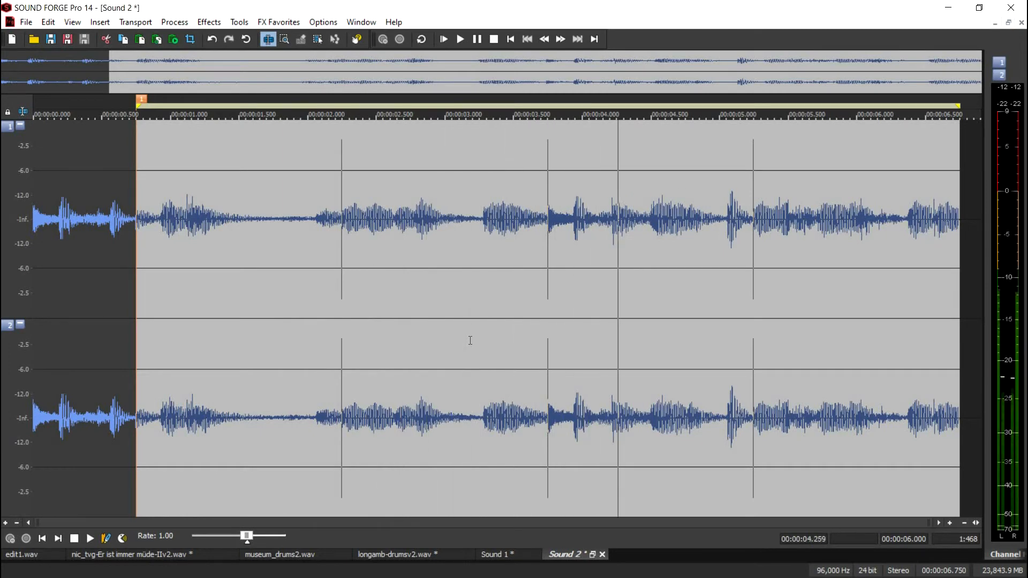
key("space")
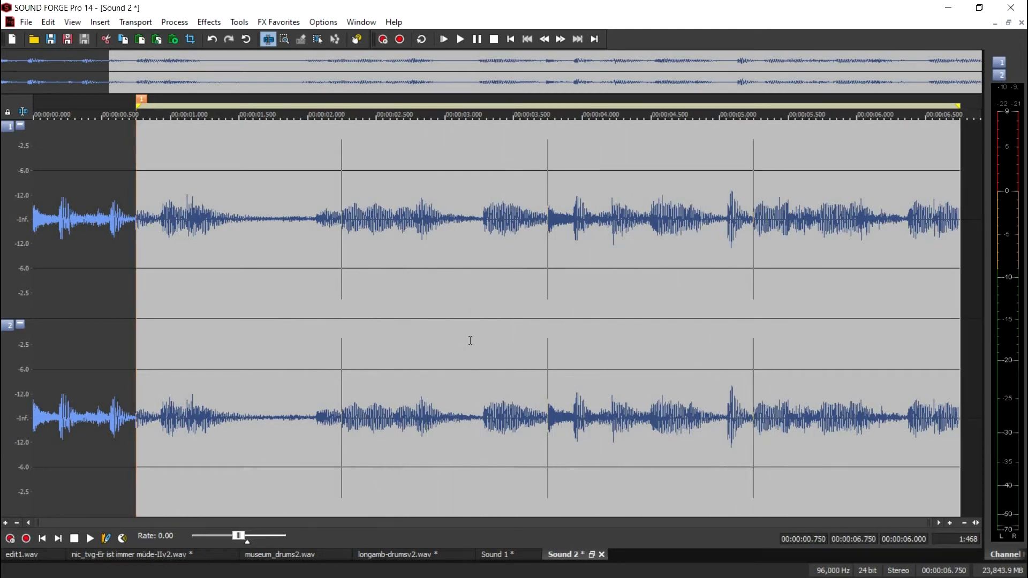
Undo the mixes and the volume reduction in Sound 2, copying the unmixed 6.000 s section after marker 1 along the way.
key("ctrl+z")
key("ctrl+z")
key("ctrl+z")
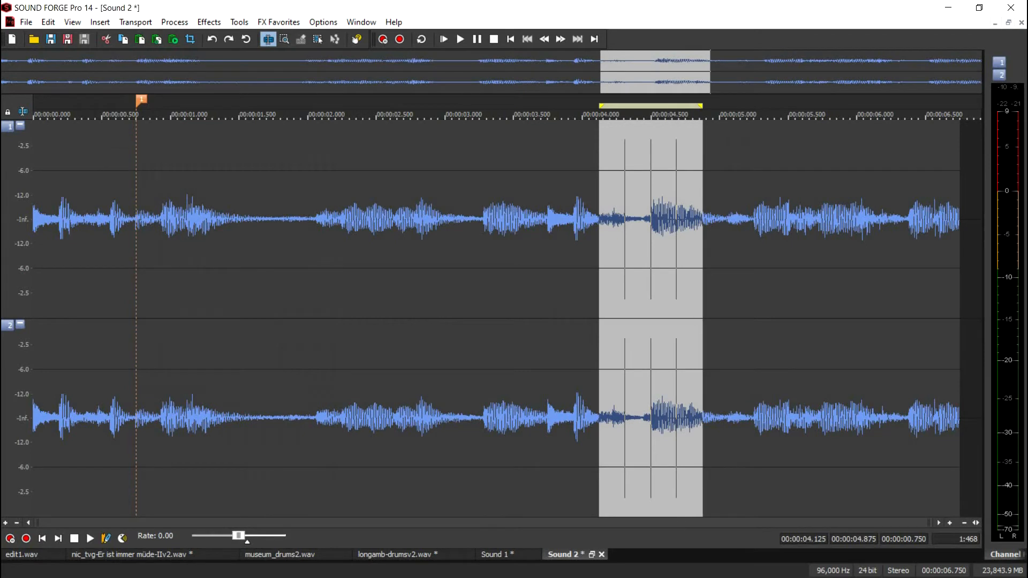
key("ctrl+z")
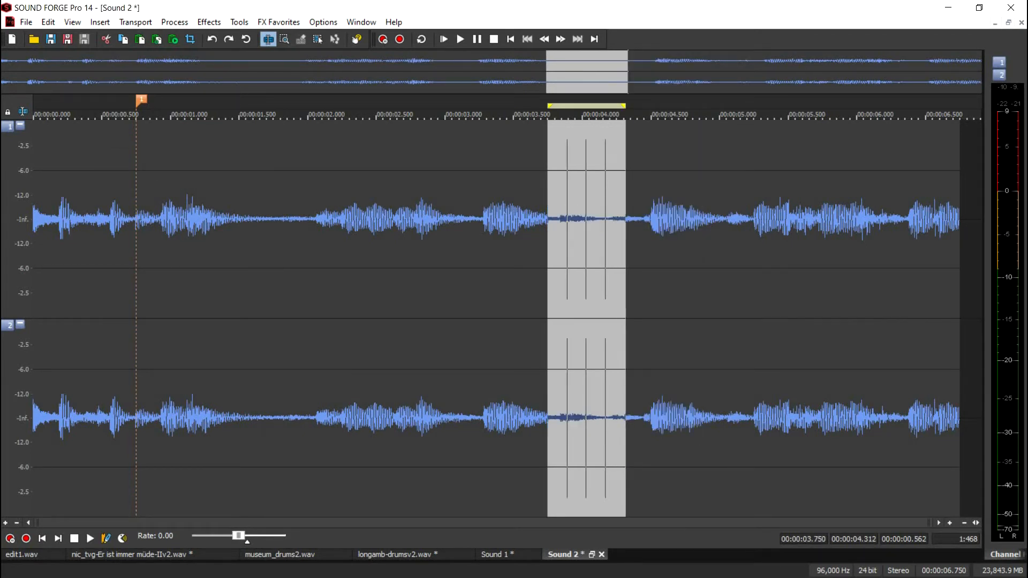
key("ctrl+z")
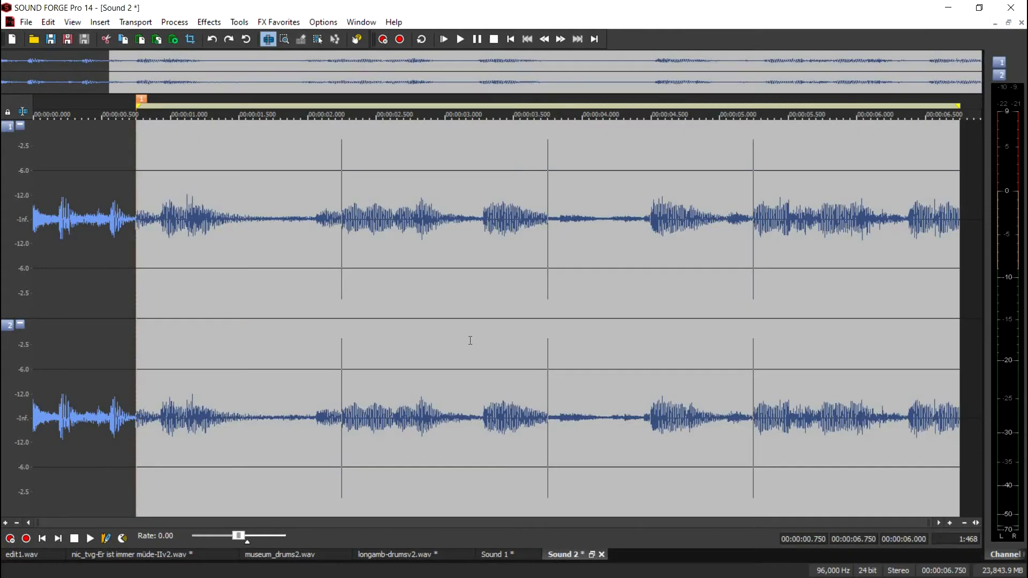
key("ctrl+z")
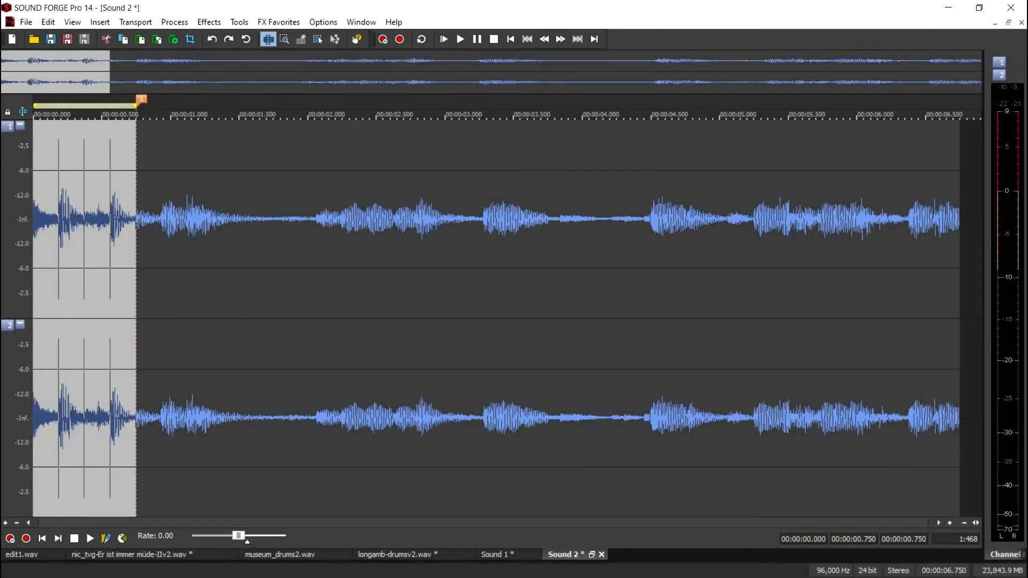
Redo the volume reduction and the three mixes in Sound 2.
key("alt+e")
key("Down")
key("Return")
key("alt+e")
key("Down")
key("Return")
key("alt+e")
key("Down")
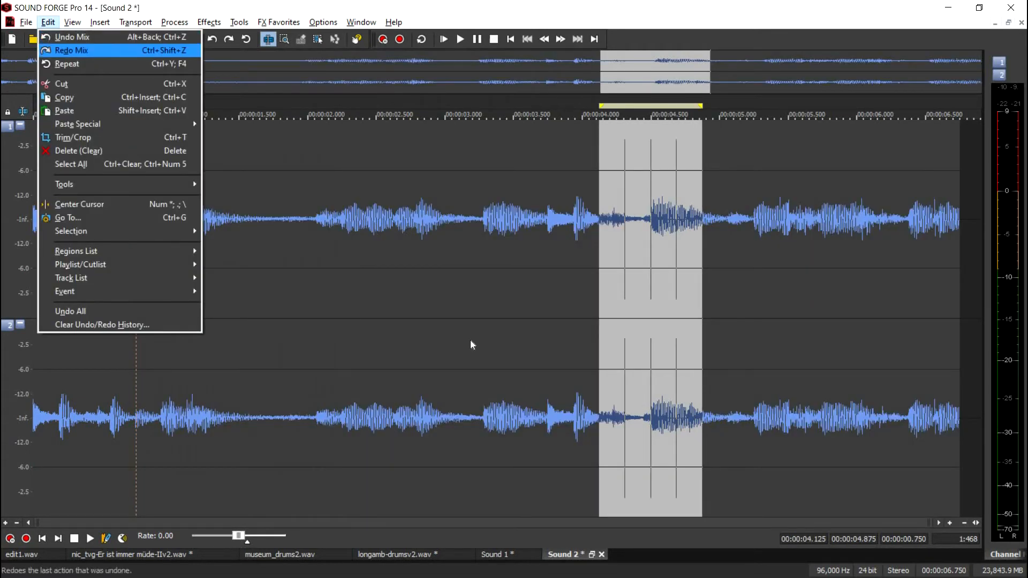
key("Return")
key("alt+e")
key("Down")
key("Return")
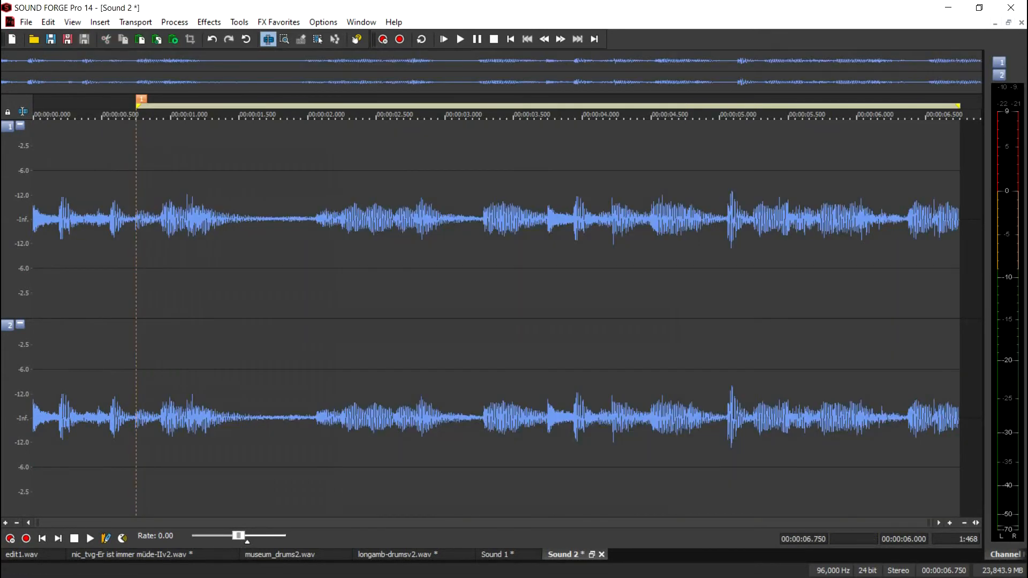
Place a marker at the end of Sound 2 (6.750 s) and paste the copied 6.000 s section there.
key("m")
key("ctrl+v")
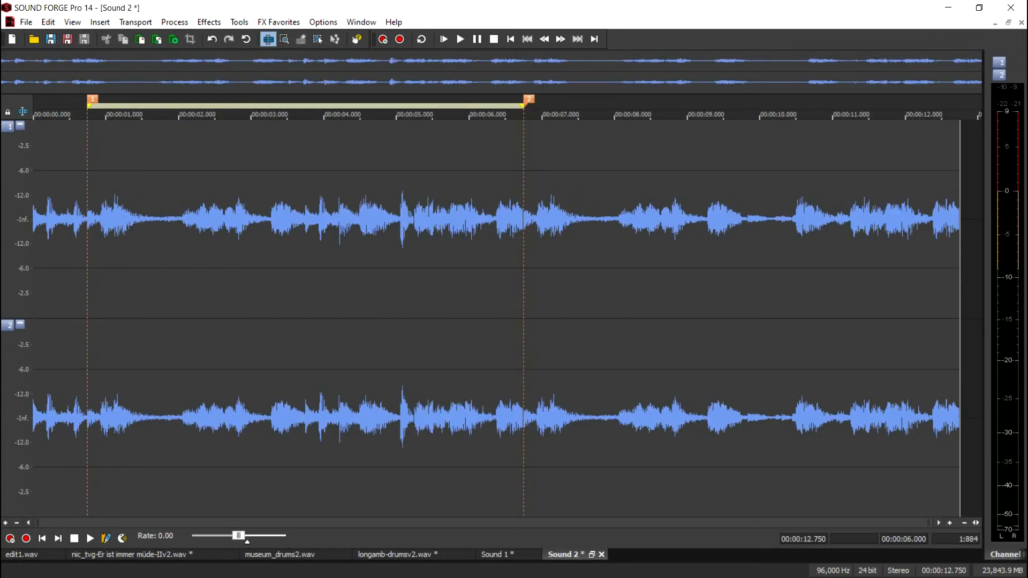
Switch to Sound 1 and move the cursor back to marker 2 at 17.999 s.
key("alt+w")
key("Up")
key("Up")
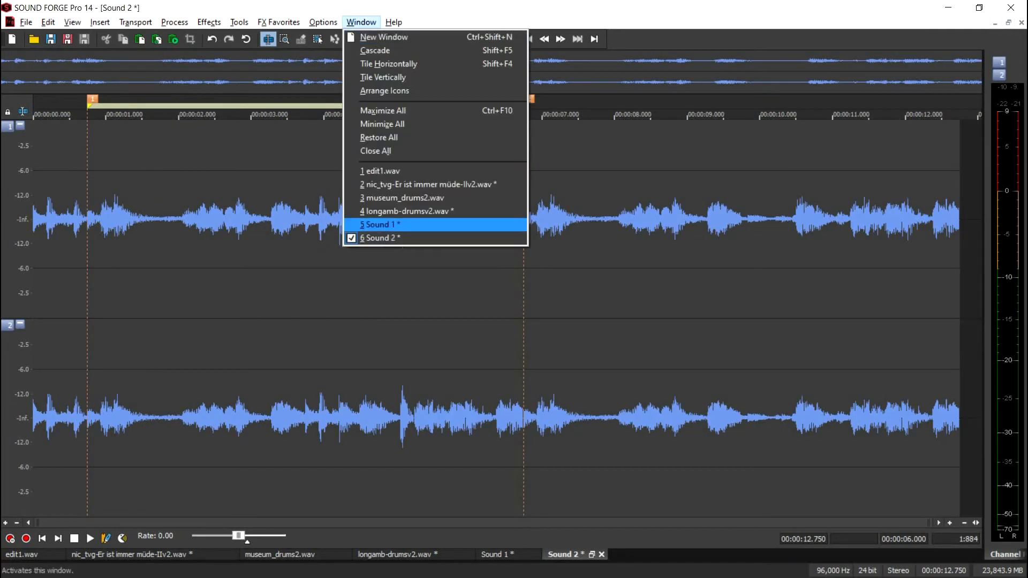
key("Return")
key("ctrl+Left")
key("ctrl+Left")
Switch from the Sound 2 edit to the edit1.wav file.
key("alt+w")
key("Up")
key("Up")
key("Up")
key("Up")
key("Up")
key("Up")
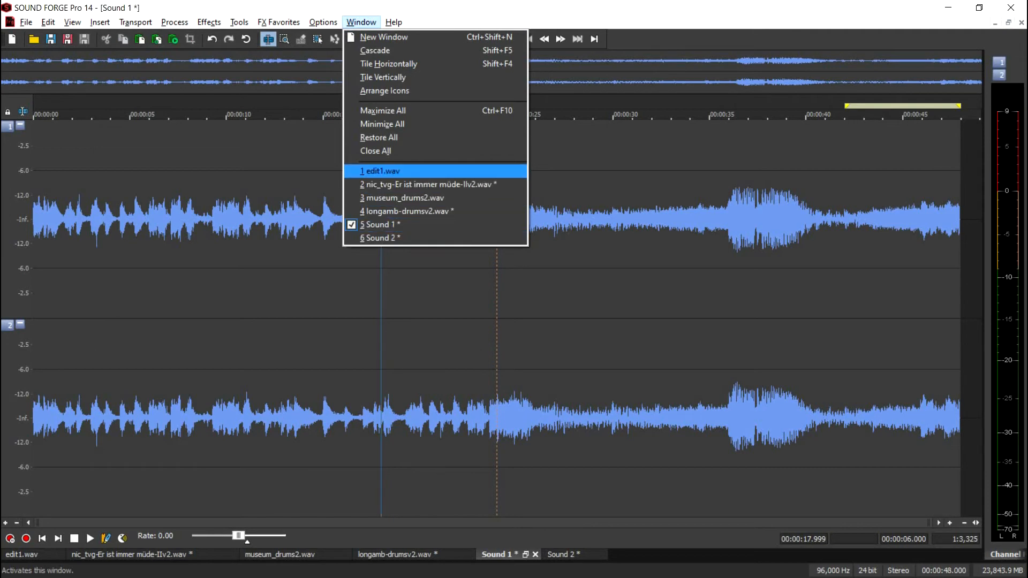
key("Return")
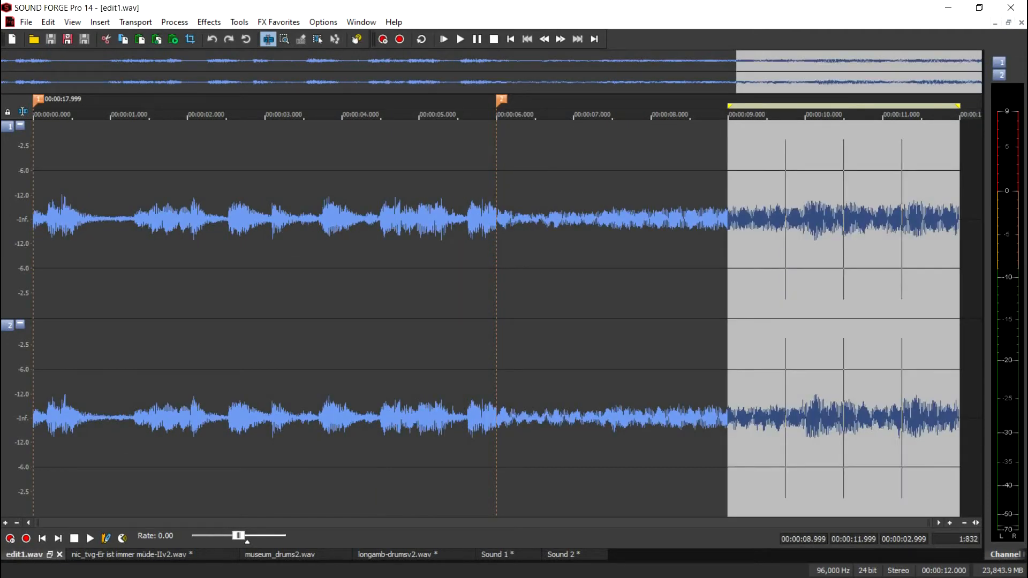
In edit1.wav, narrow a selection of the section between markers 1 and 2 to a 0.749 s slice and copy it.
key("ctrl+Home")
key("ctrl+shift+Right")
key("semicolon")
key("semicolon")
key("shift+period")
key("shift+period")
key("semicolon")
In Sound 2, narrow the section after marker 2 to a 0.749 s selection from 10.125 s to 10.875 s.
key("alt+w")
key("Up")
key("Return")
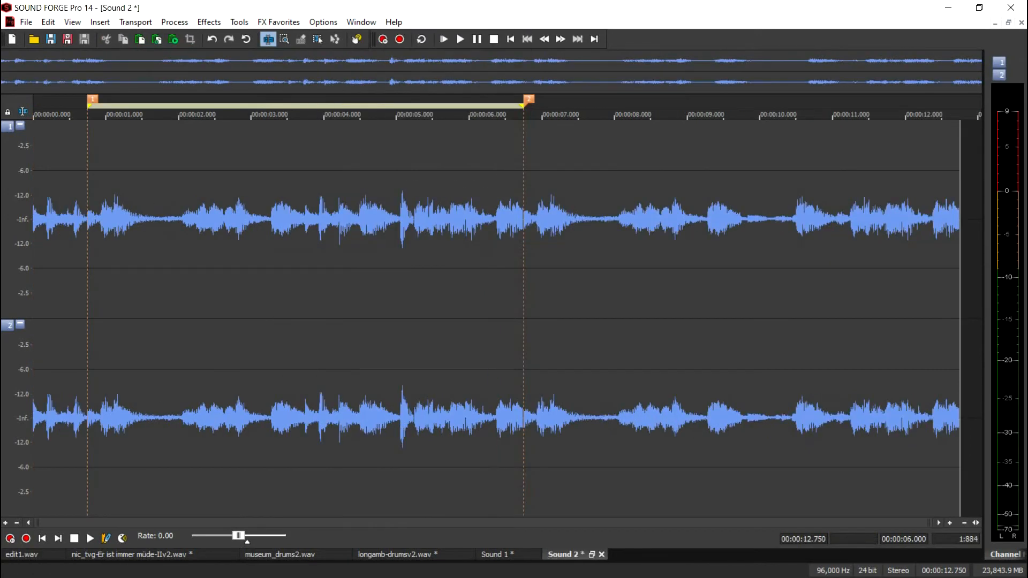
key("ctrl+shift+End")
key("semicolon")
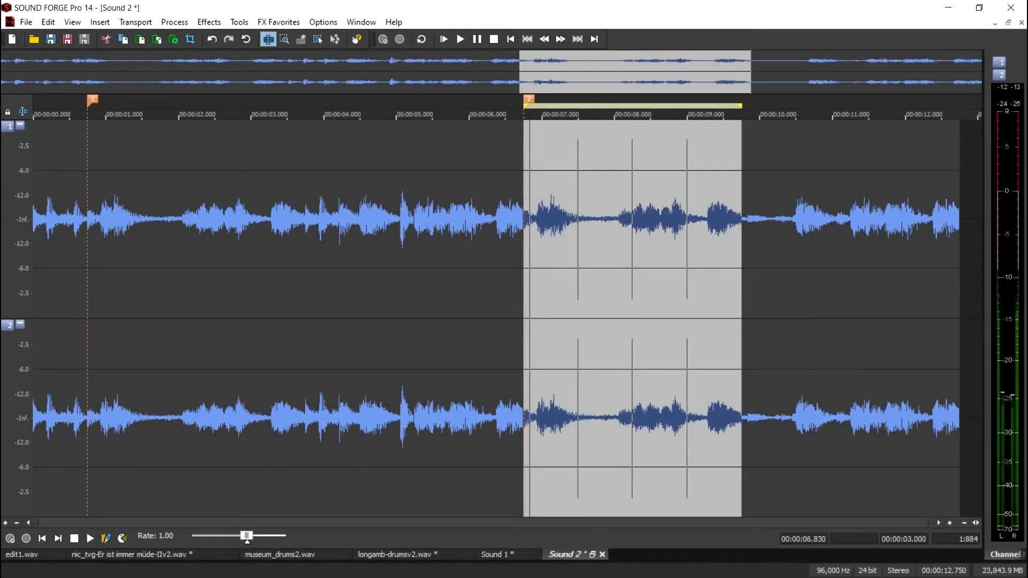
key("semicolon")
key("shift+period")
key("shift+period")
key("space")
key("Up")
key("semicolon")
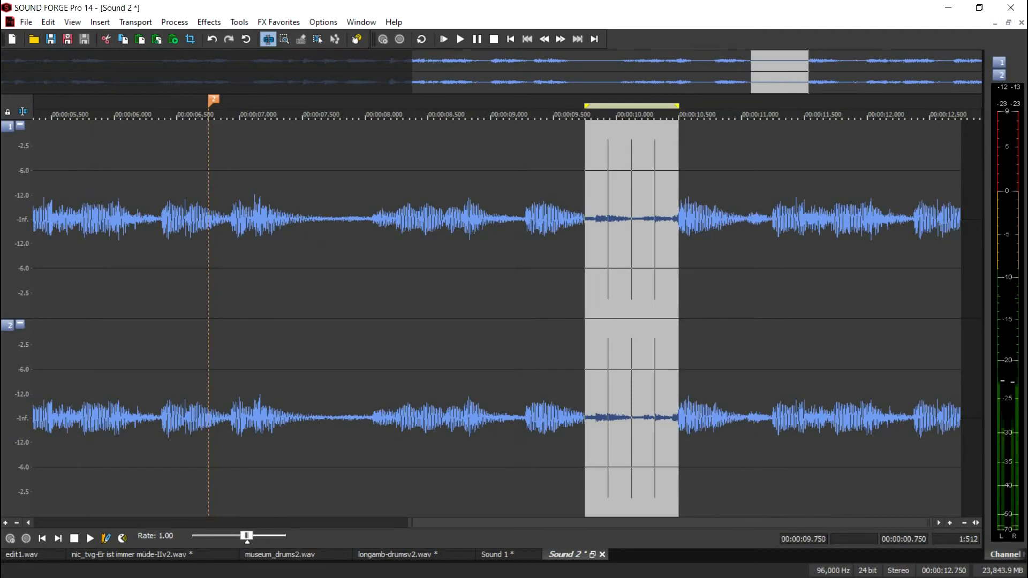
key("semicolon")
key("shift+period")
Mix the copied 0.749 s slice into the selection at 10.125 s with both volumes at 0.00 dB and a 0.002 s fade-out.
key("ctrl+m")
key("alt+p")
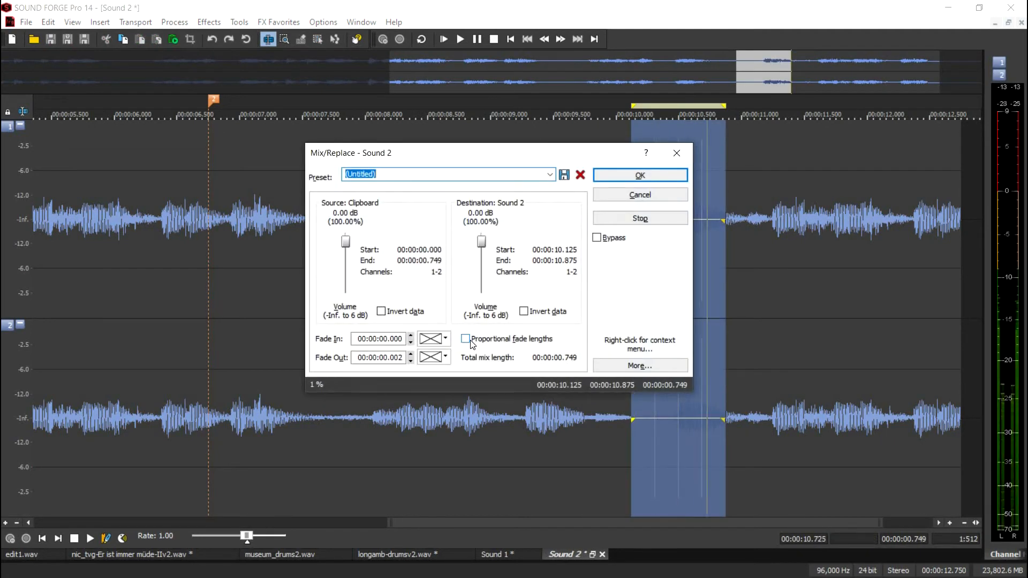
key("Return")
key("Down")
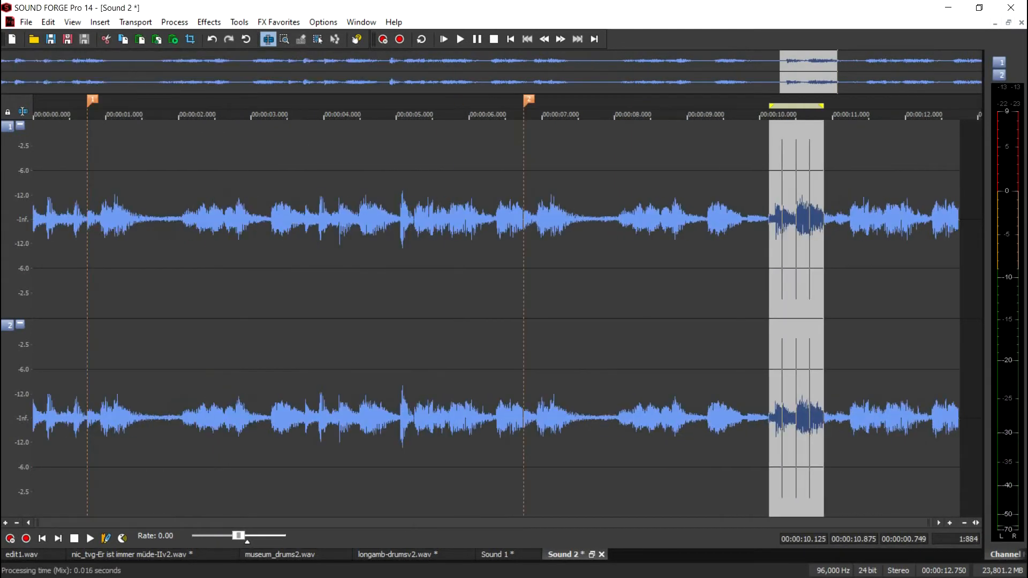
Play Sound 2 from marker 2 to check the newly mixed passage.
key("2")
key("space")
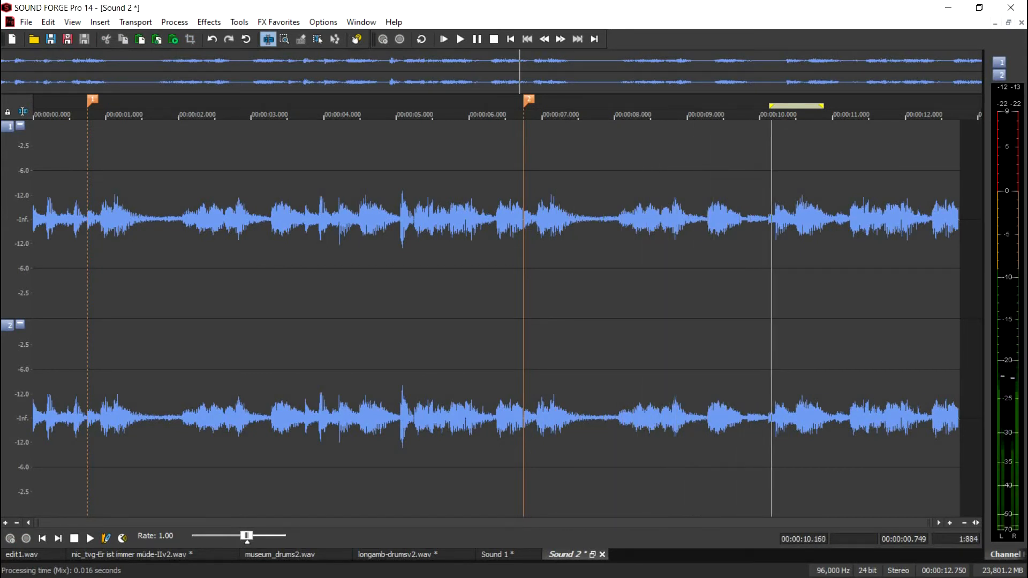
key("space")
key("space")
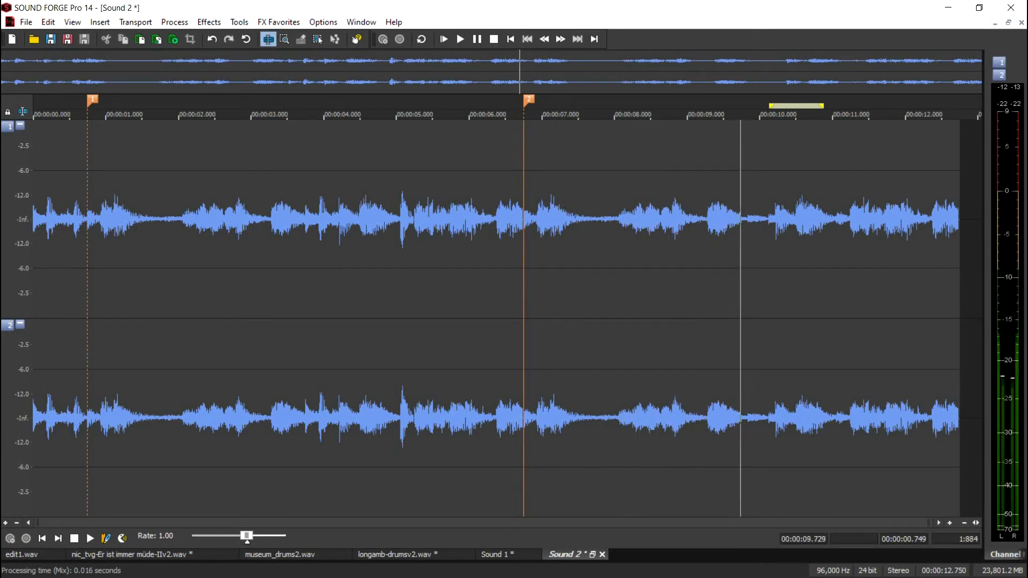
key("space")
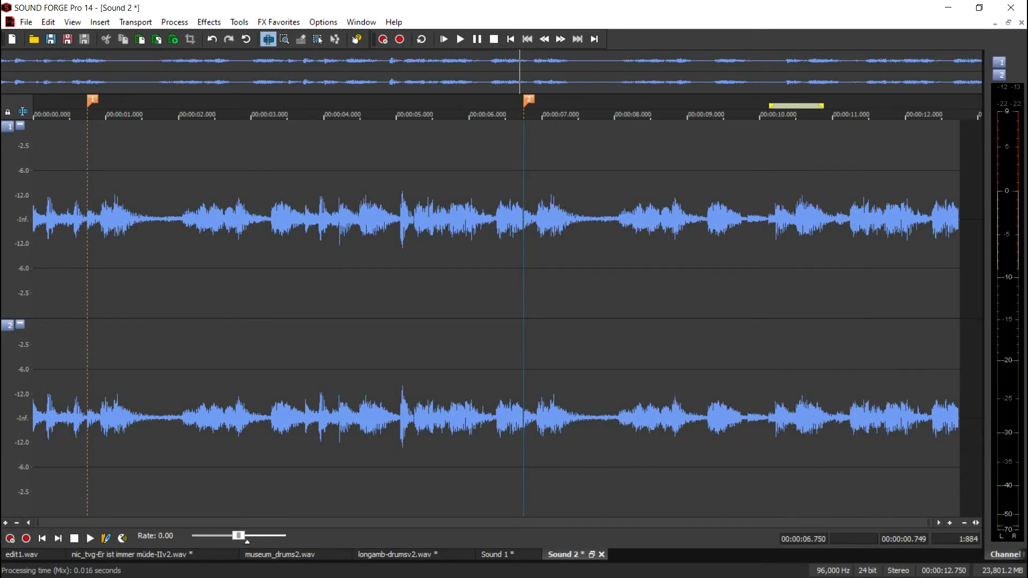
Narrow the section after marker 2 to a 0.375 s selection from 9.375 s to 9.750 s and audition it.
key("ctrl+shift+End")
key("semicolon")
key("semicolon")
key("shift+period")
key("semicolon")
key("shift+period")
key("semicolon")
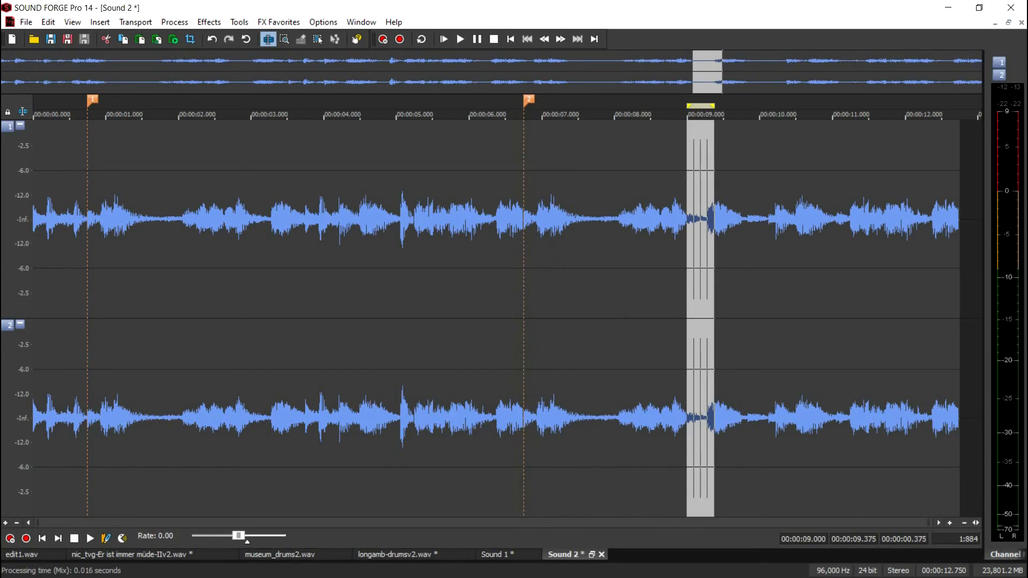
key("shift+period")
key("space")
key("Up")
key("Up")
key("Up")
key("Up")
key("Up")
key("space")
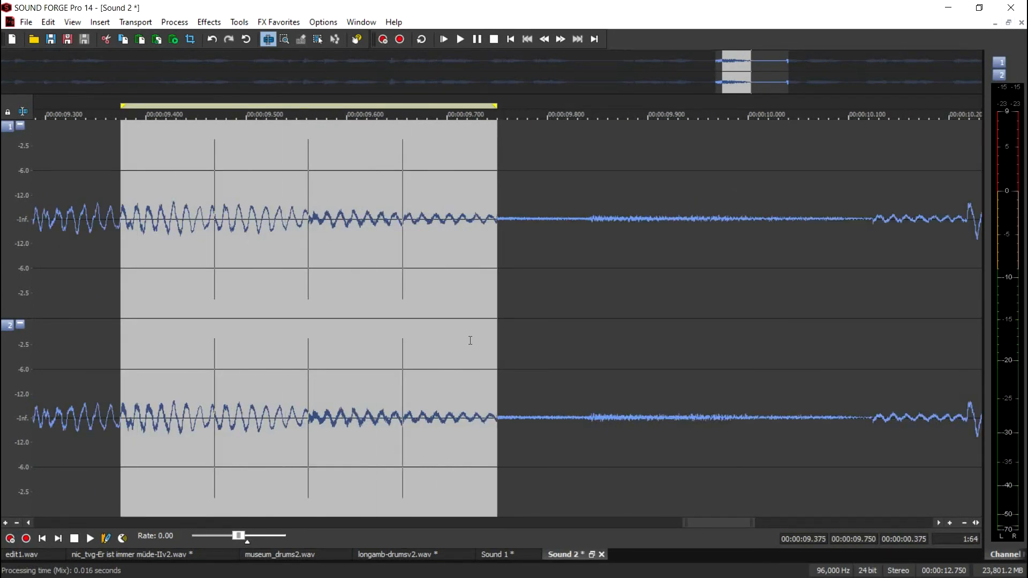
Change the selection to a 0.750 s range from 9.187 s to 9.937 s and play it.
key("semicolon")
key("shift+comma")
key("Down")
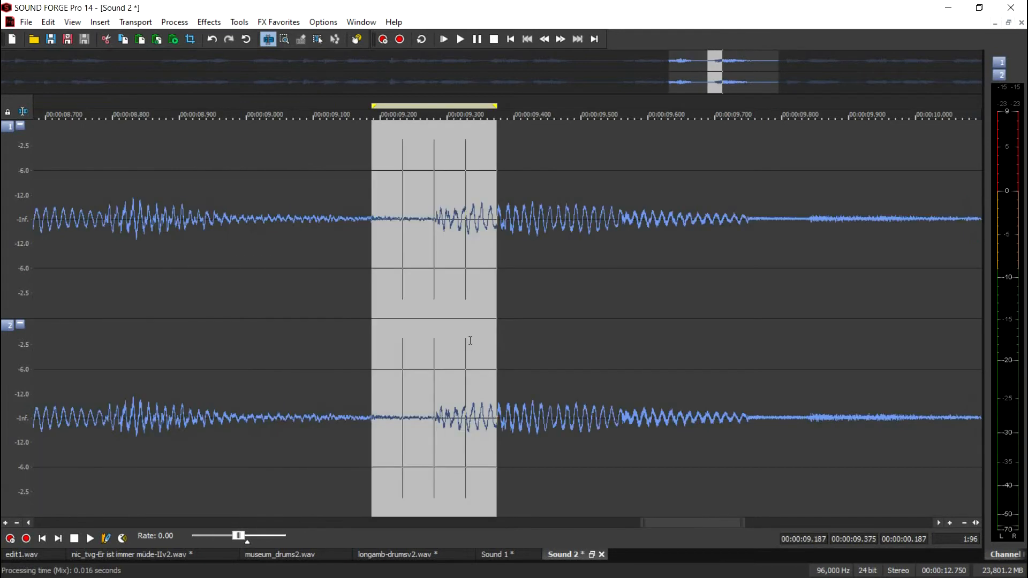
key("apostrophe")
key("apostrophe")
key("space")
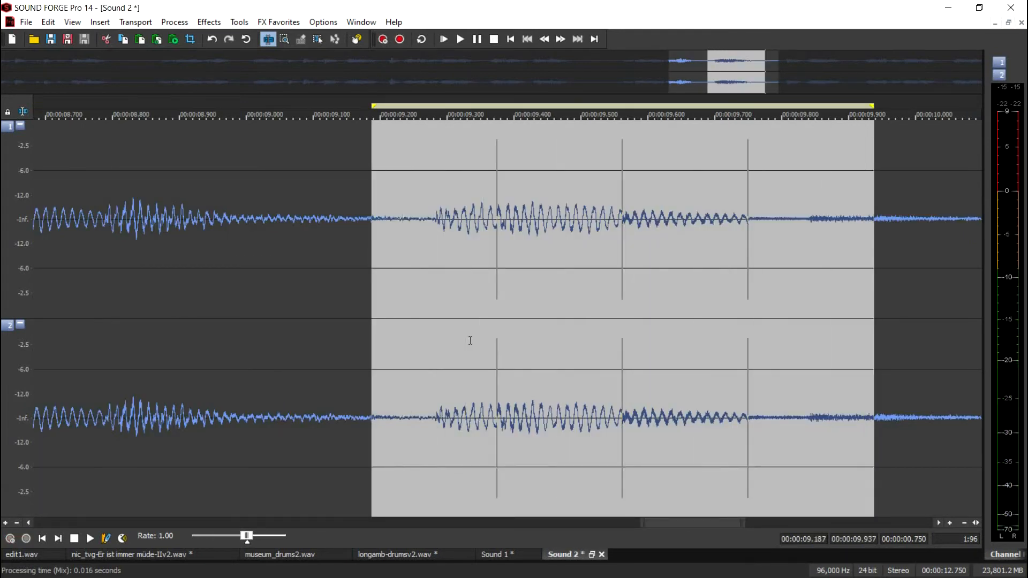
Open the RX 7 De-click effect for the selection and shape a short fade-in and fade-out at its edges.
left_click(279, 22)
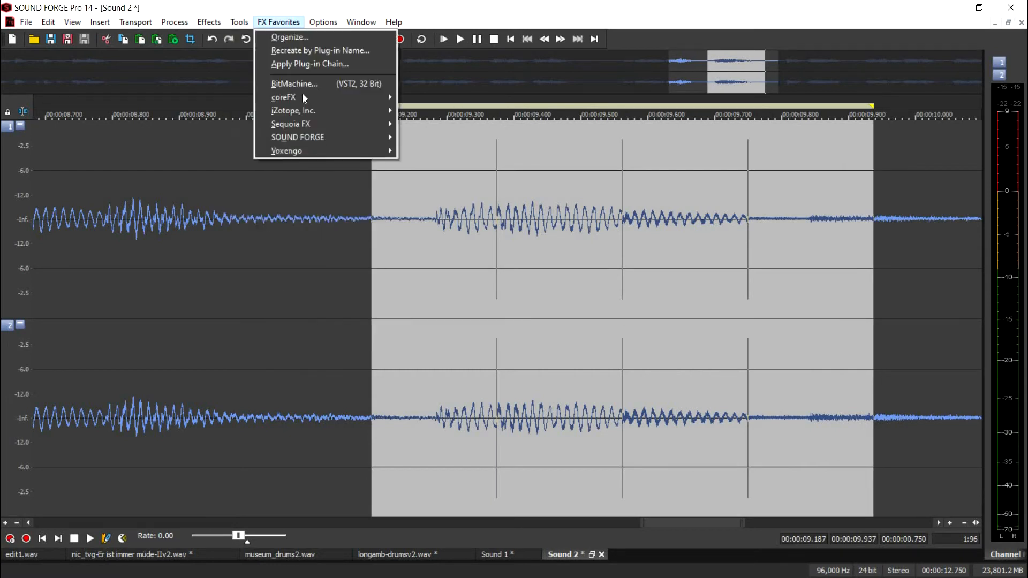
mouse_move(302, 97)
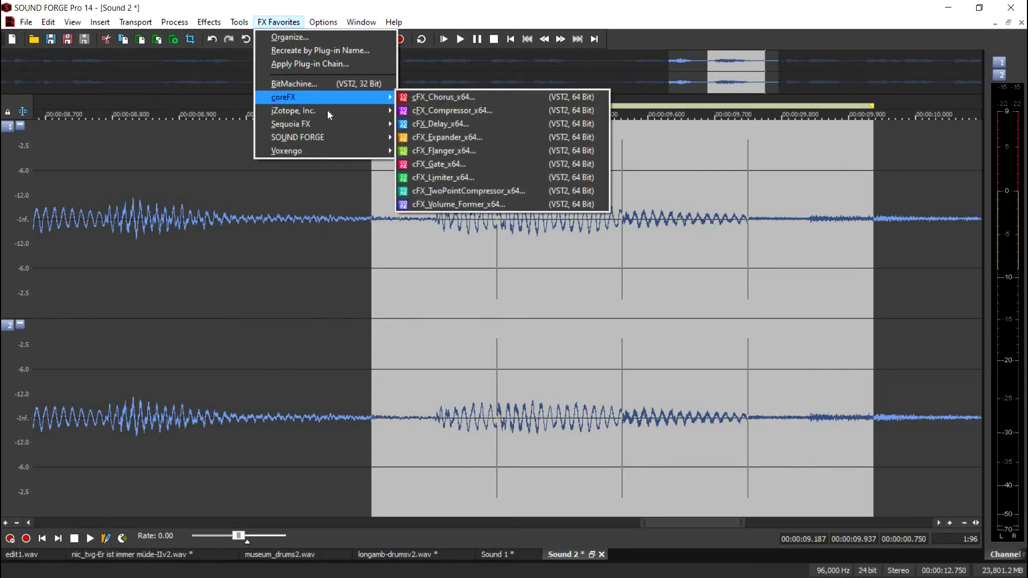
mouse_move(326, 110)
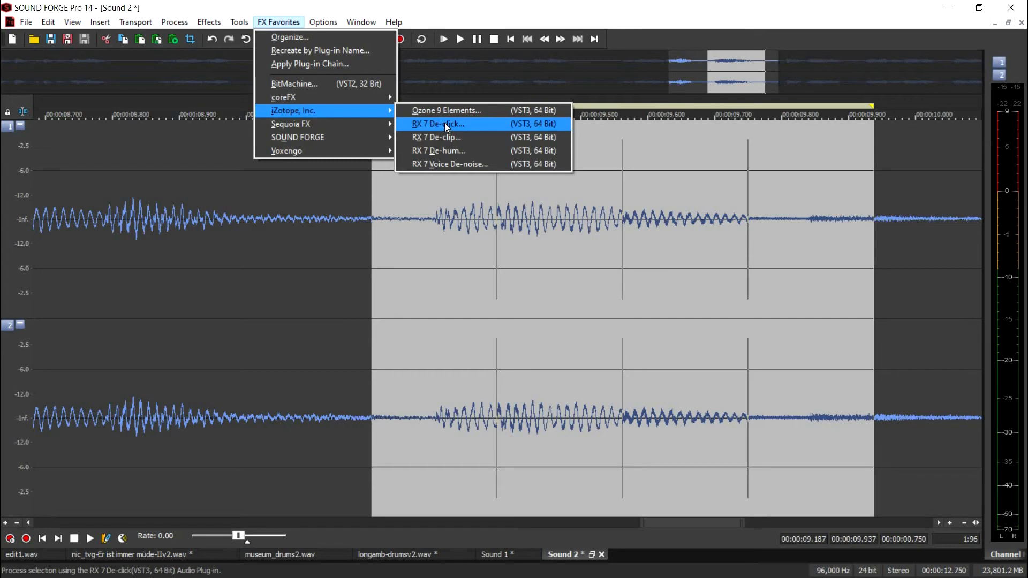
left_click(445, 123)
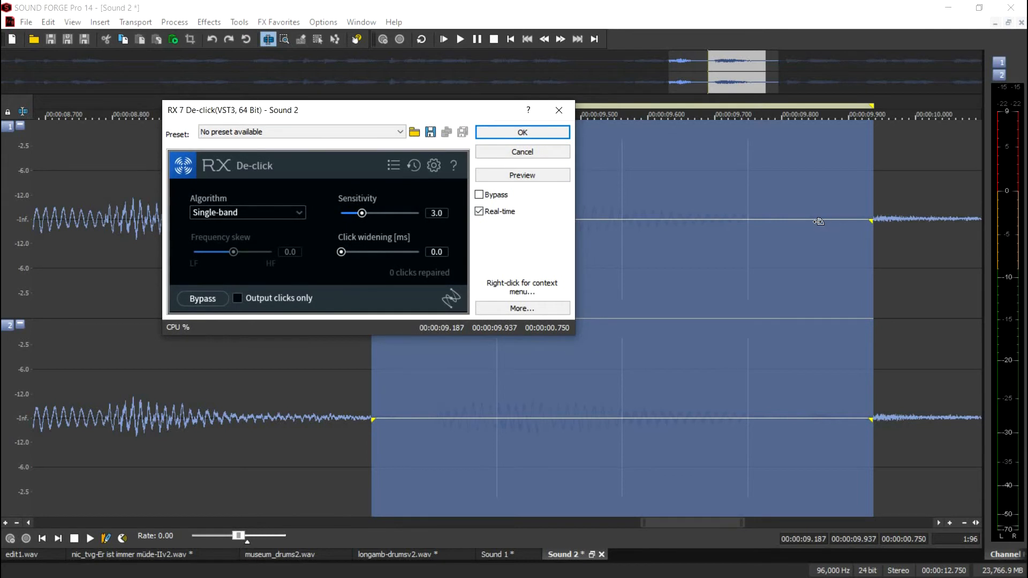
left_click_drag(819, 222, 820, 220)
left_click_drag(407, 411, 407, 411)
Set the de-click algorithm to Multi-band (random clicks) and apply it to the selection.
left_click(223, 213)
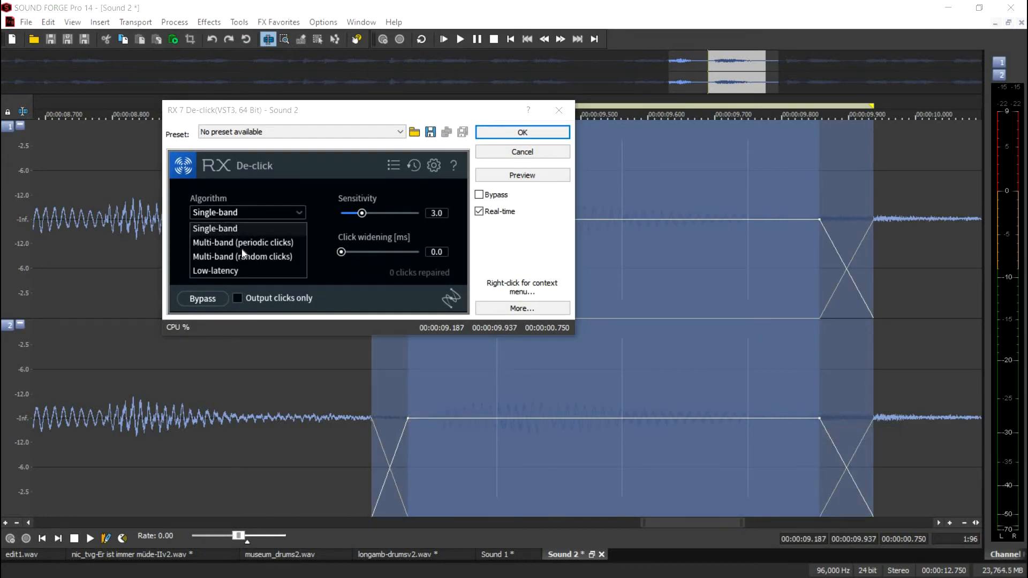
left_click(242, 244)
left_click(246, 213)
left_click(252, 258)
left_click(544, 136)
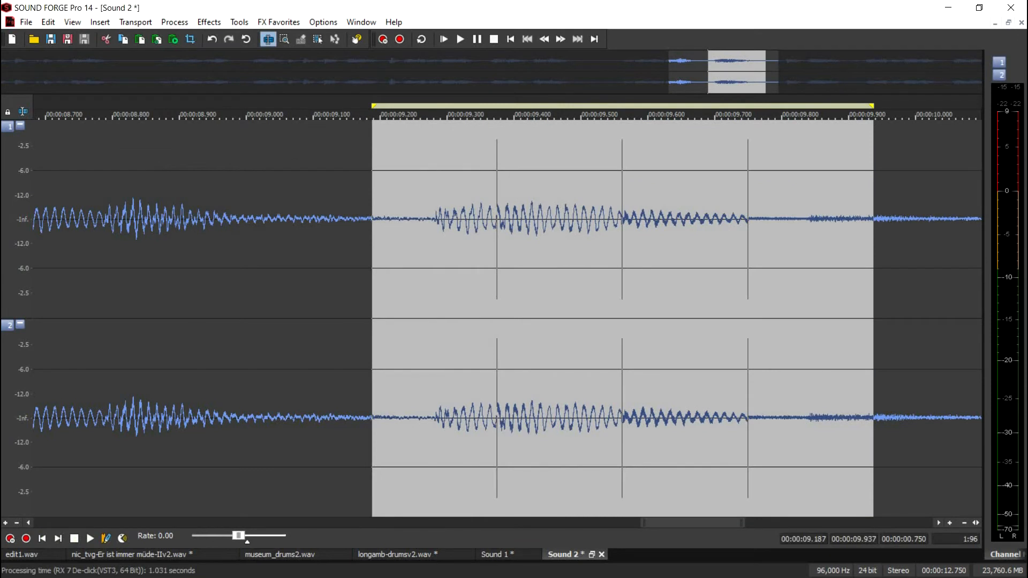
Play Sound 2 through the de-clicked passage and on to its end to check the repair.
scroll(454, 277, "down", 3)
left_click(256, 279)
key("space")
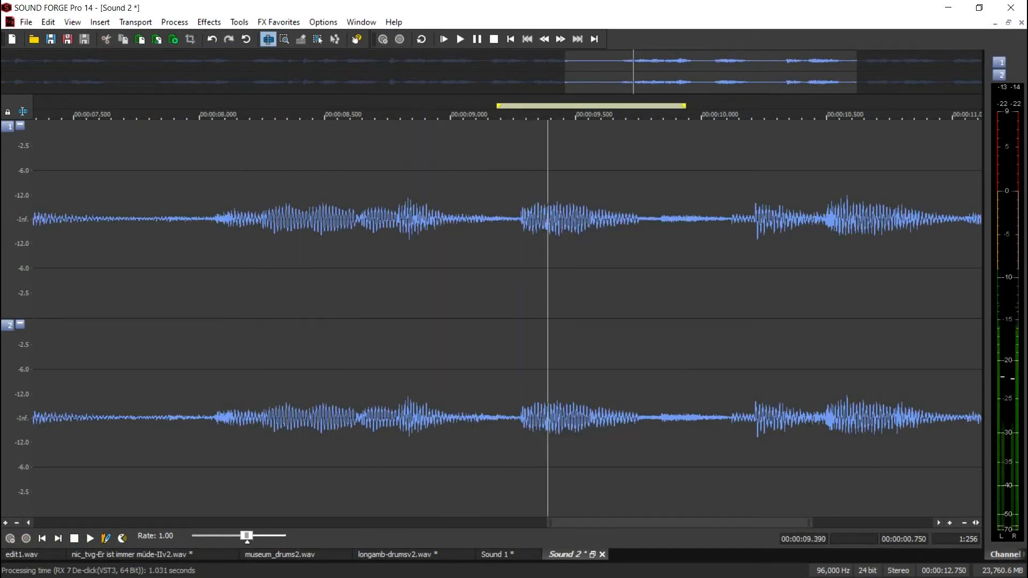
key("space")
key("space")
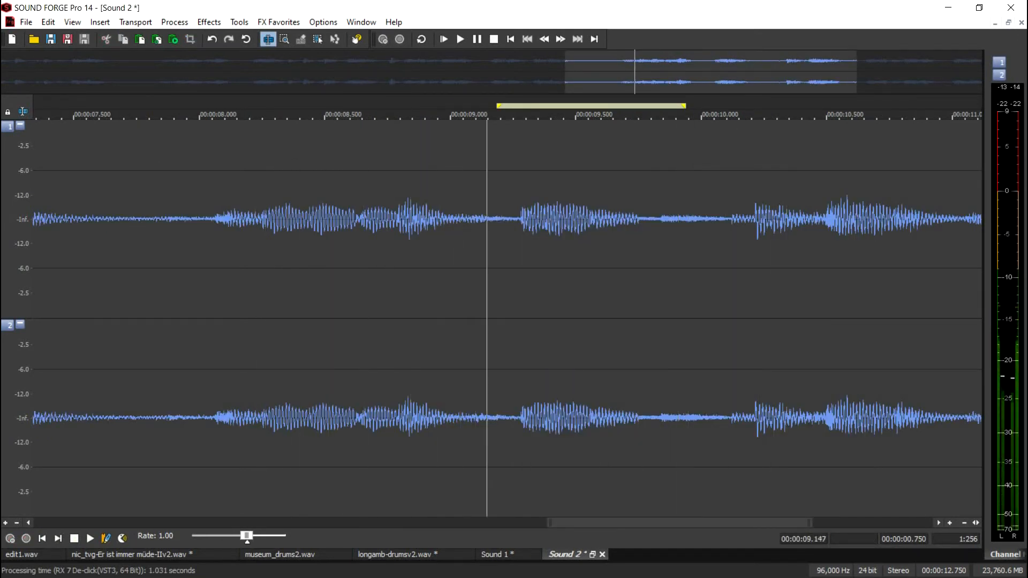
scroll(256, 278, "down", 1)
scroll(507, 318, "down", 3)
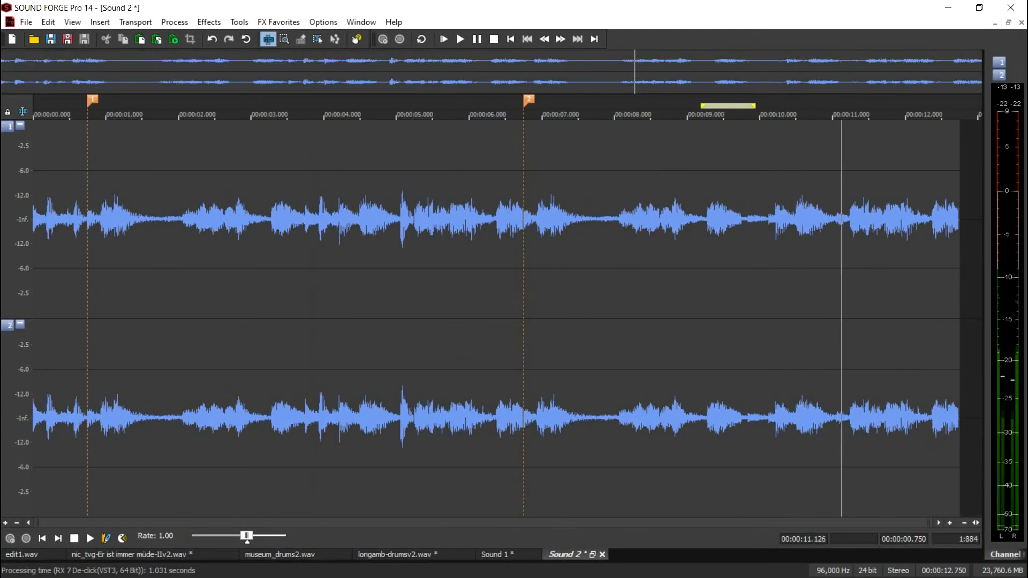
left_click(595, 278)
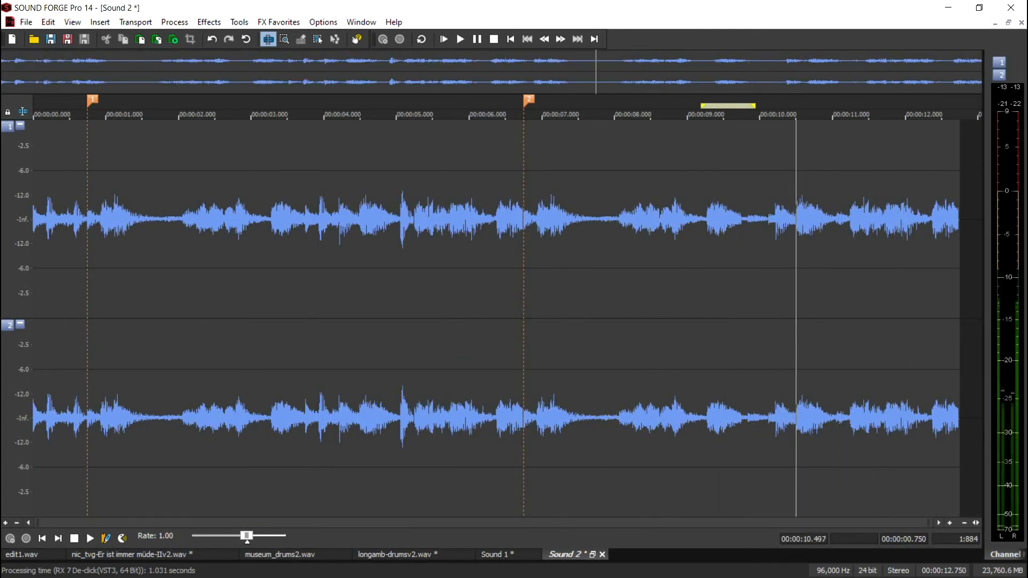
key("space")
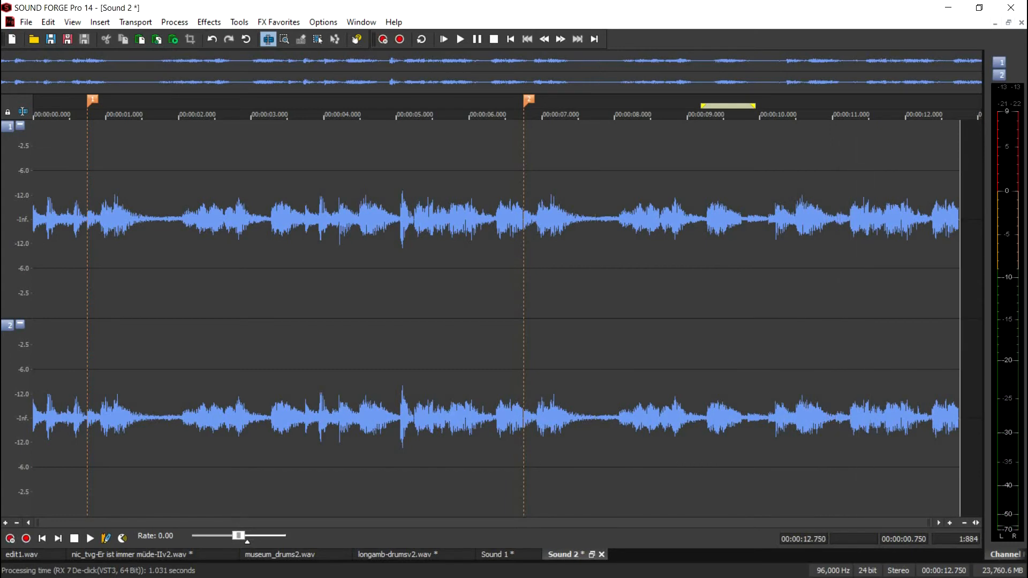
Switch to museum_drums2.wav and preview a fourth-order Low Pass Resonant Filter on the selected 0.187 s drum hit.
key("alt+w")
key("Up")
key("Up")
key("Up")
key("Up")
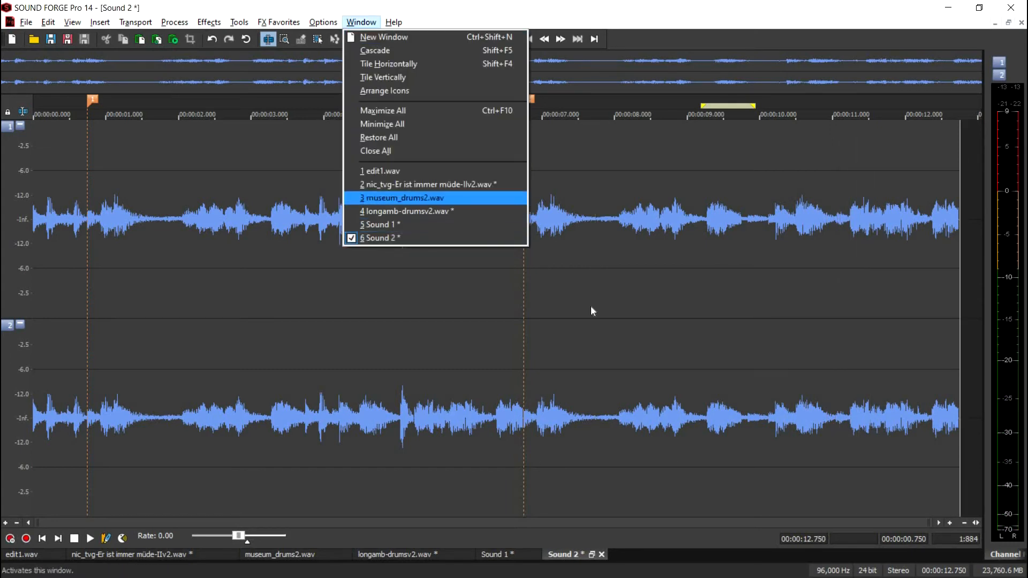
key("Return")
key("alt+c")
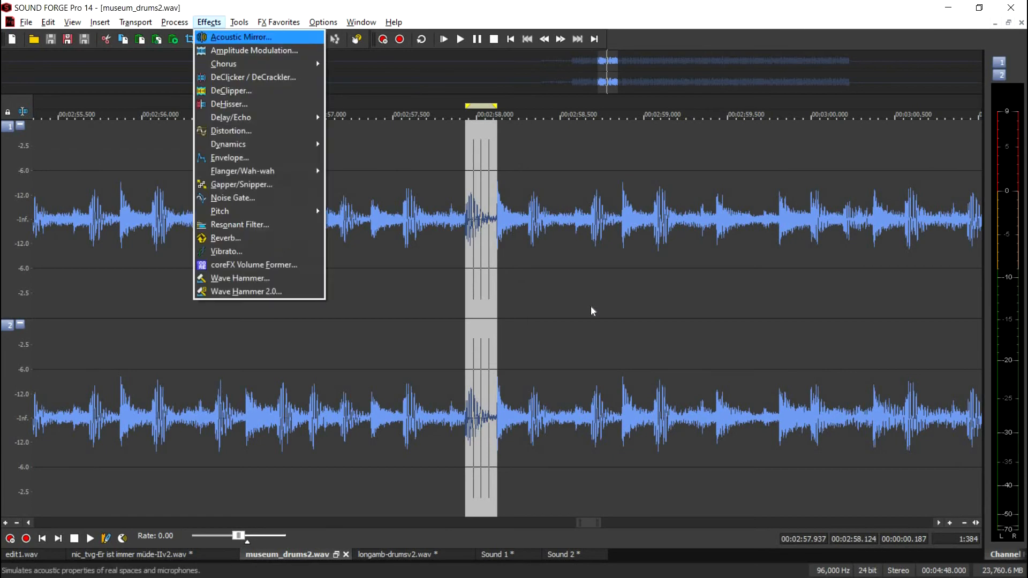
key("r")
key("alt+l")
key("alt+p")
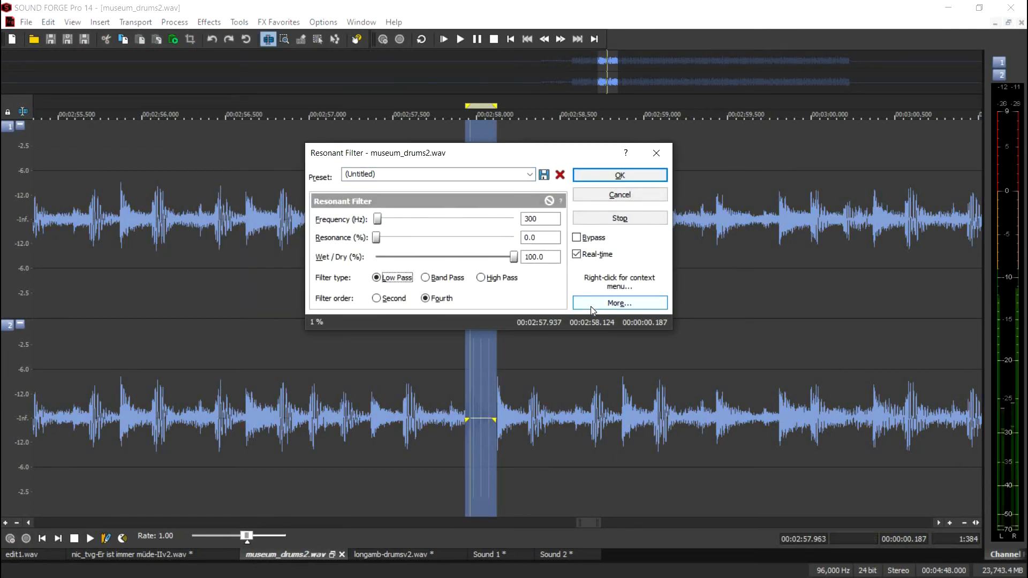
Set the filter frequency to 450 Hz, preview it and apply the filter to the drum hit.
key("alt+f")
key("alt+p")
key("alt+p")
key("alt+p")
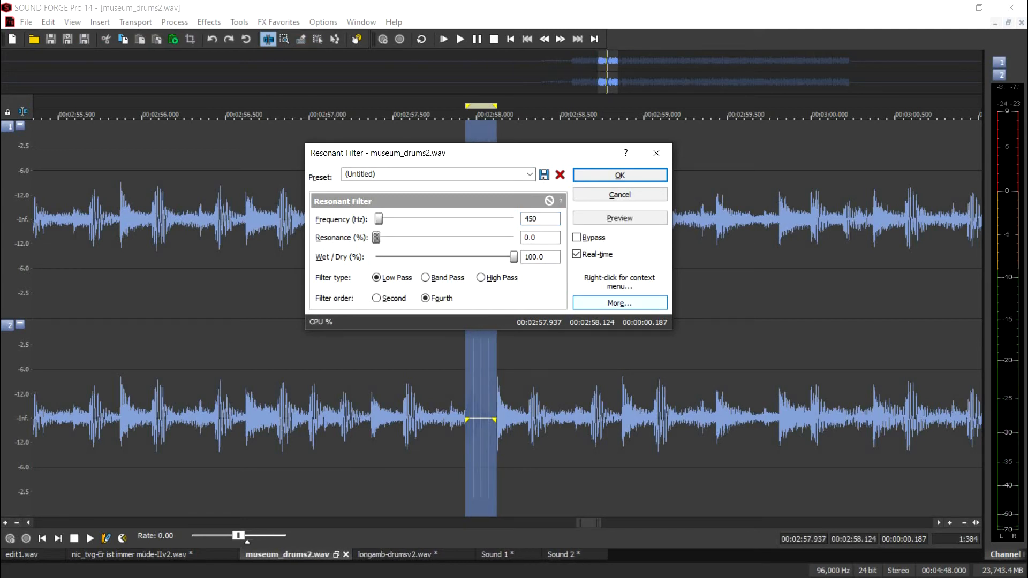
left_click(376, 237)
key("alt+p")
key("Return")
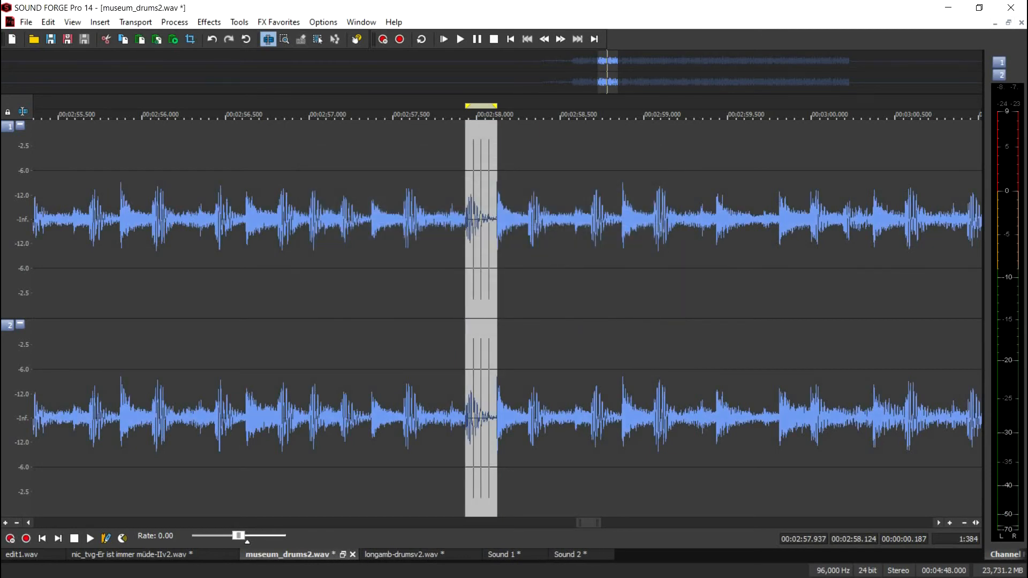
Return to Sound 2 and narrow the section after marker 2 to a 0.187 s selection from 10.875 s to 11.062 s.
key("ctrl+Tab")
double_click(591, 306)
key("semicolon")
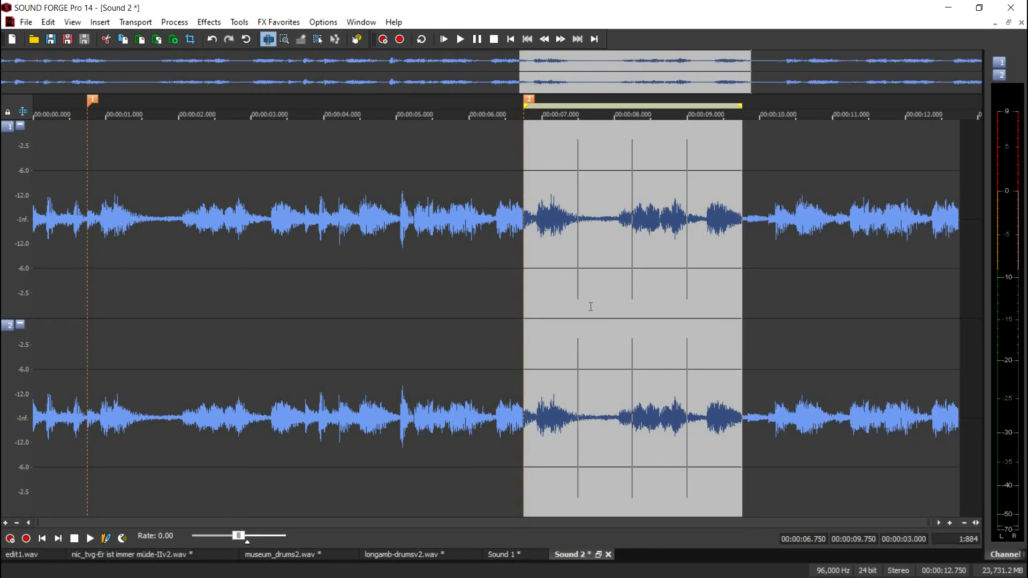
key("shift+period")
key("semicolon")
key("semicolon")
key("shift+period")
key("semicolon")
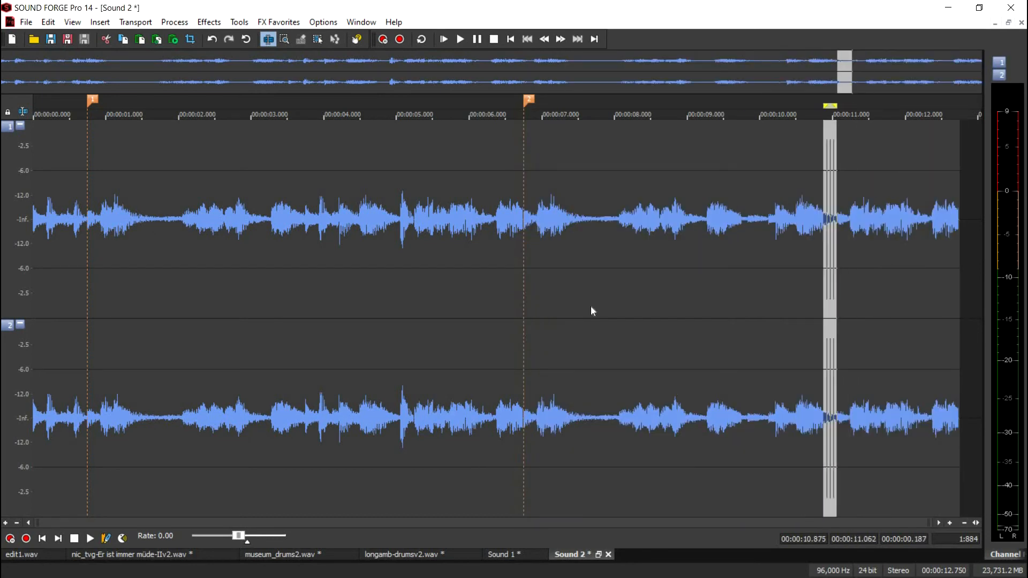
Preview and mix the filtered drum hit into the short slice after 10.875 s in Sound 2.
key("semicolon")
key("ctrl+m")
key("alt+p")
key("Return")
Select from marker 2 to the end of Sound 2 and copy the 6.000 s section.
key("ctrl+Left")
key("ctrl+shift+End")
key("ctrl+v")
key("alt+e")
key("Return")
Switch to museum_drums2.wav and examine the wider passage around the selected drum hit.
key("alt+w")
key("Up")
key("Up")
key("Up")
key("Return")
key("alt+w")
key("Up")
key("Up")
key("Up")
key("Up")
key("Return")
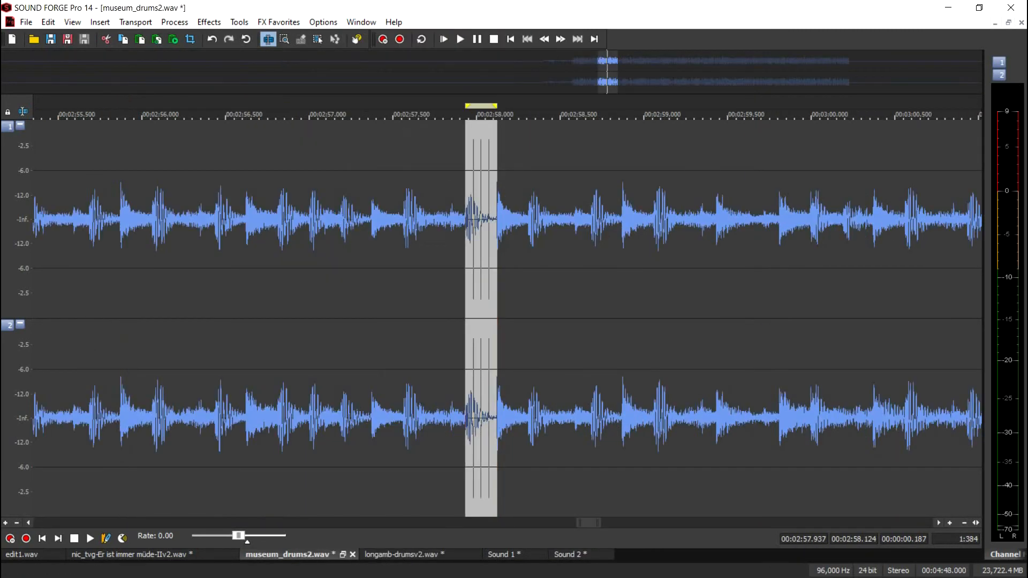
key("Down")
key("Down")
key("Down")
key("Down")
key("Down")
key("Down")
key("Down")
Switch to Sound 1 and select its last 6 seconds, from 41.999 s to 48.000 s.
key("alt+w")
key("Up")
key("Up")
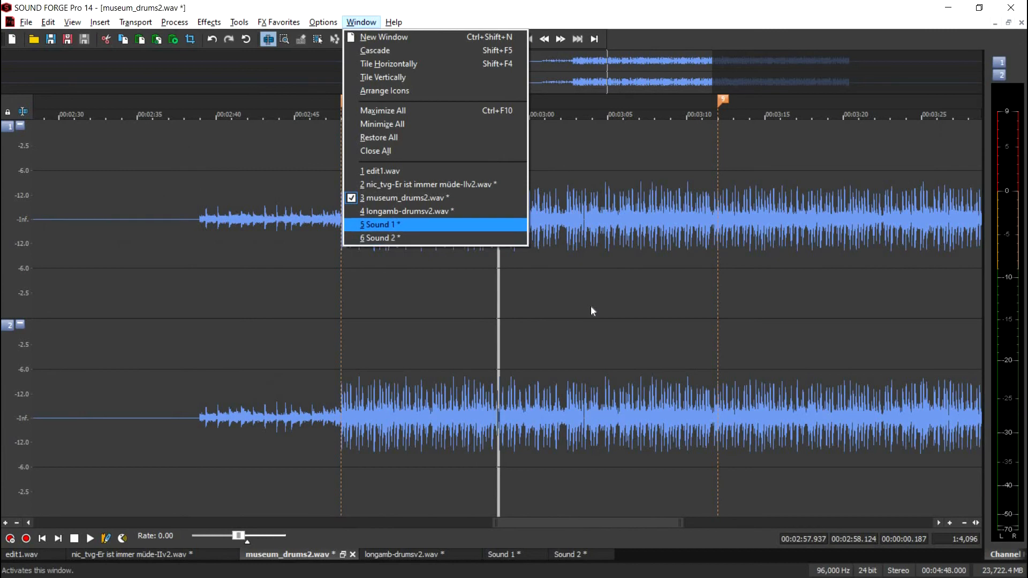
key("Return")
key("ctrl+shift+Right")
key("period")
key("period")
key("period")
key("period")
Preview mixing the copied 6-second section into the selected ending of Sound 1.
key("ctrl+m")
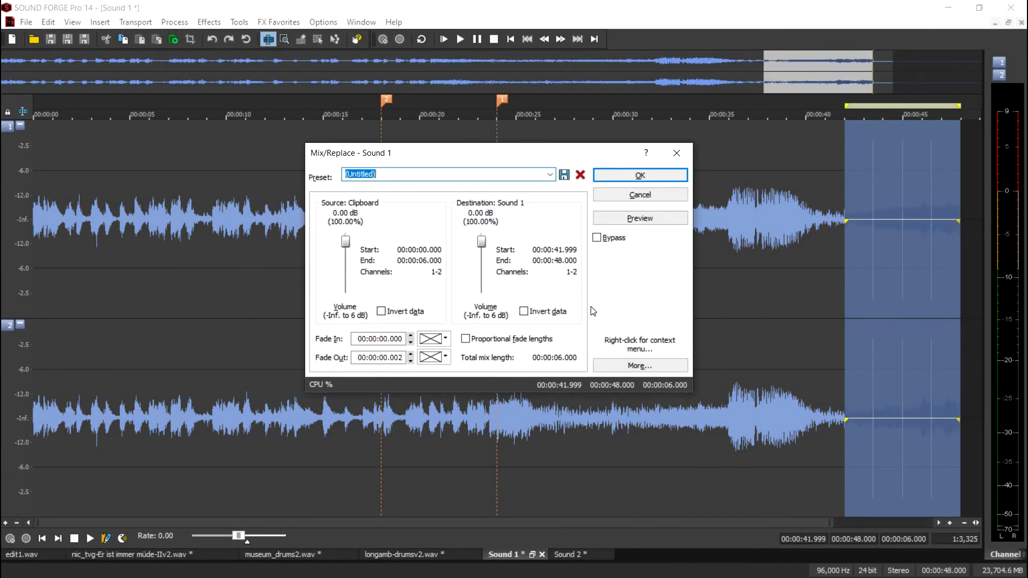
key("alt+p")
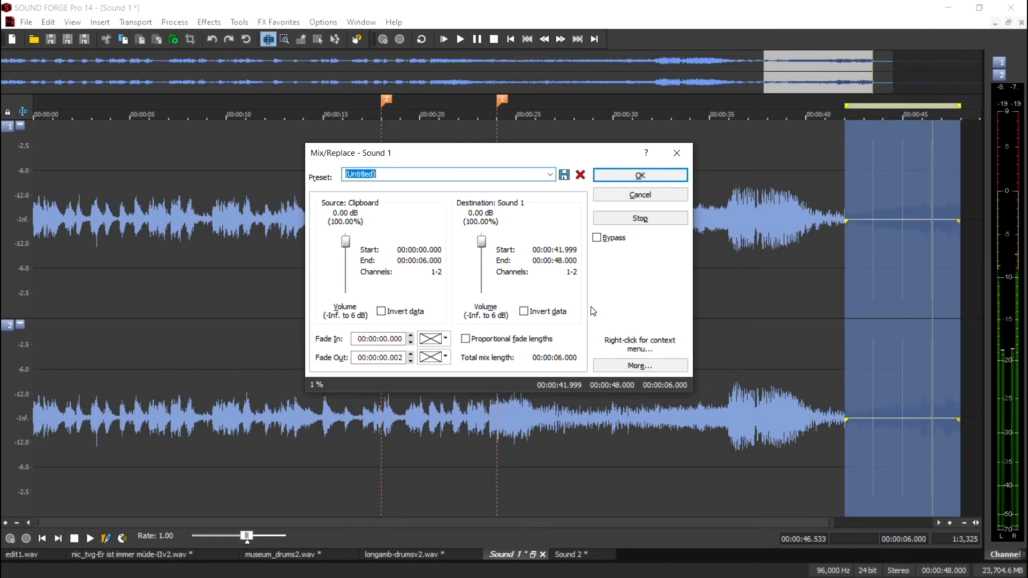
key("Return")
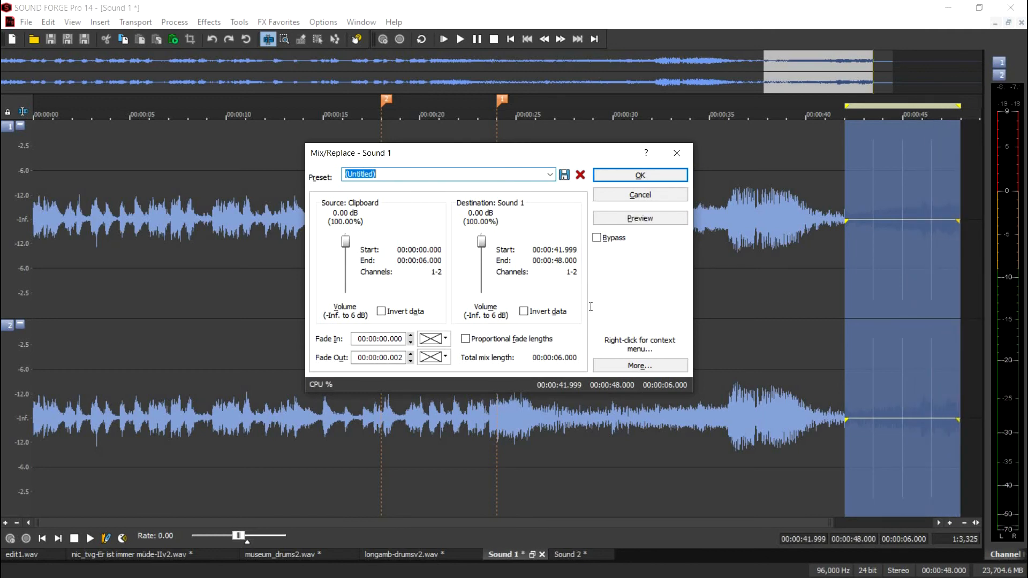
Paste the copied 6-second section at the end of Sound 1, at 48.000 s.
left_click(962, 318)
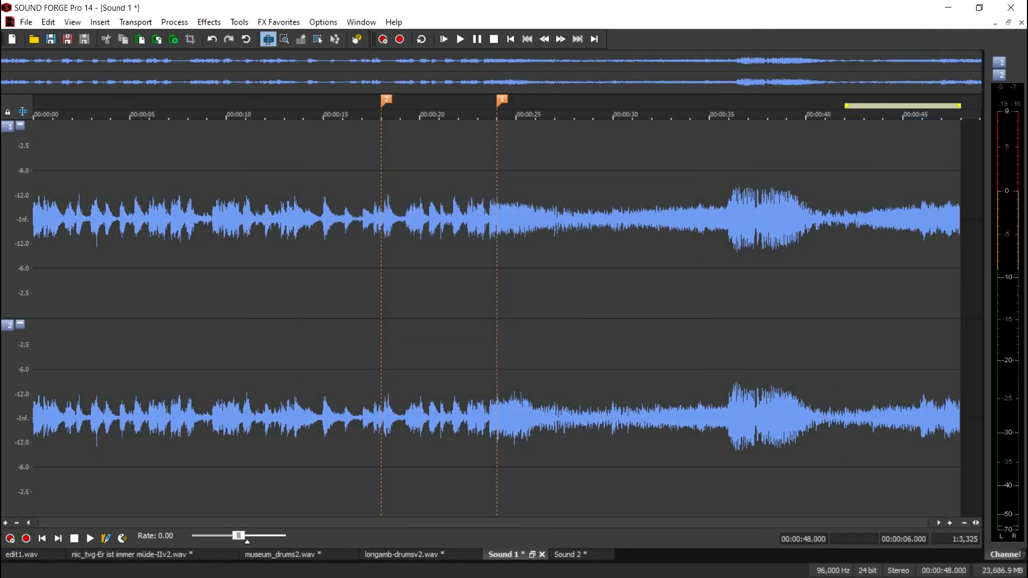
key("ctrl+v")
scroll(835, 318, "up", 3)
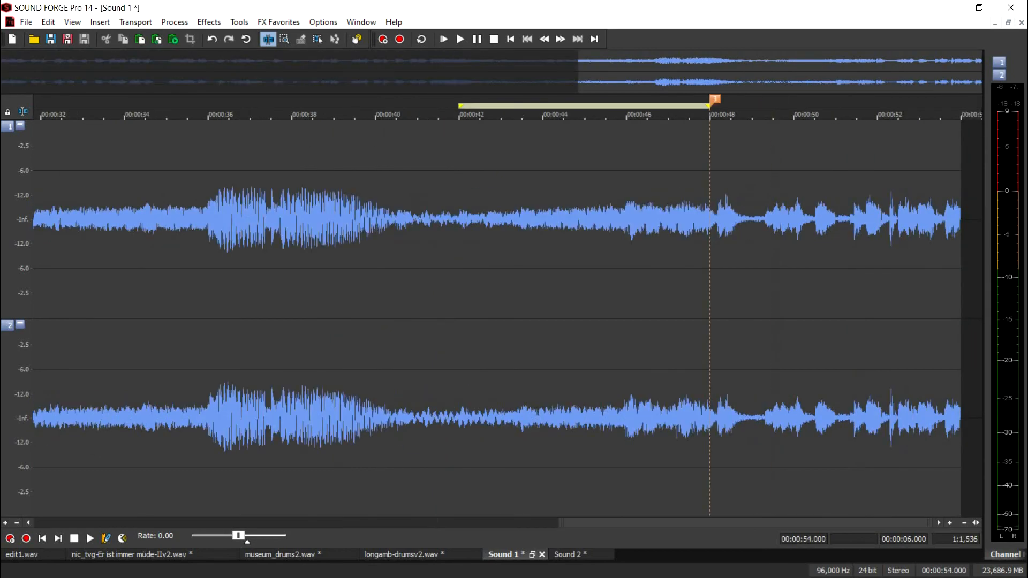
Select the pasted section, narrow the selection to 0.750 s from 50.250 s to 51.000 s, and play it.
double_click(835, 318)
key("semicolon")
key("semicolon")
key("period")
key("semicolon")
key("period")
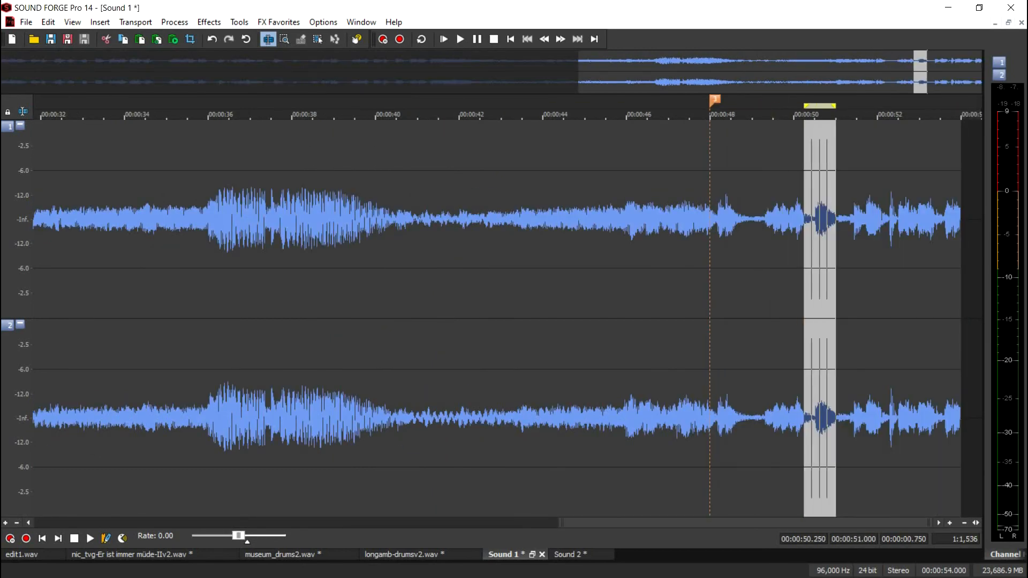
key("space")
key("Up")
key("Up")
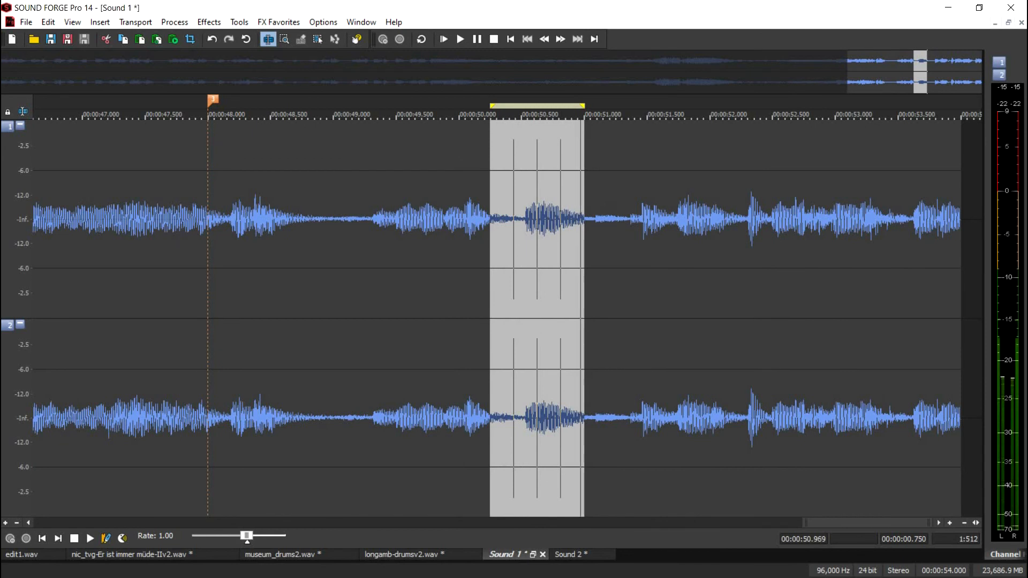
Shift the 0.750 s selection to 50.812–51.562 s and listen to it.
key("semicolon")
key("period")
key("semicolon")
key("period")
key("apostrophe")
key("apostrophe")
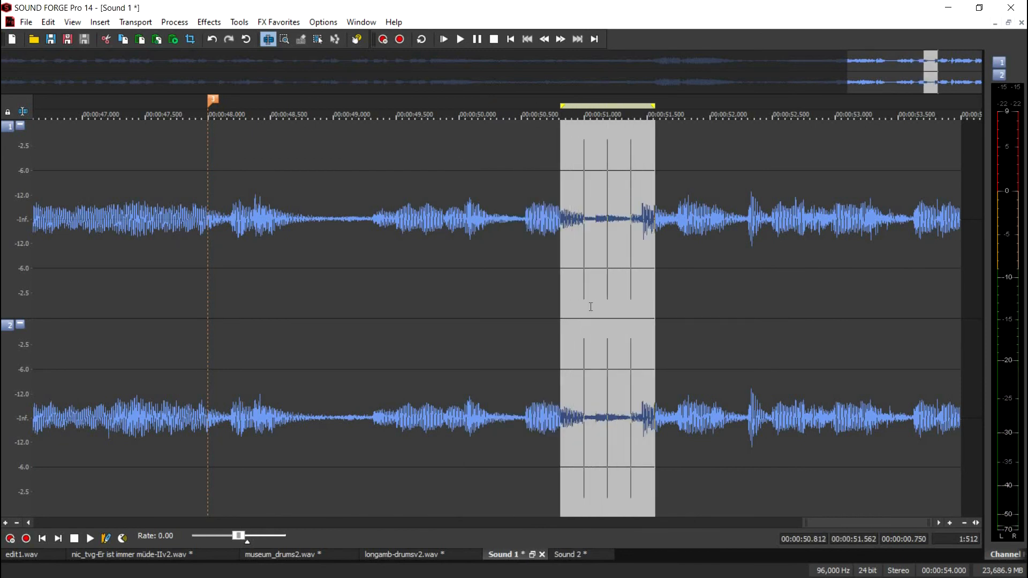
key("space")
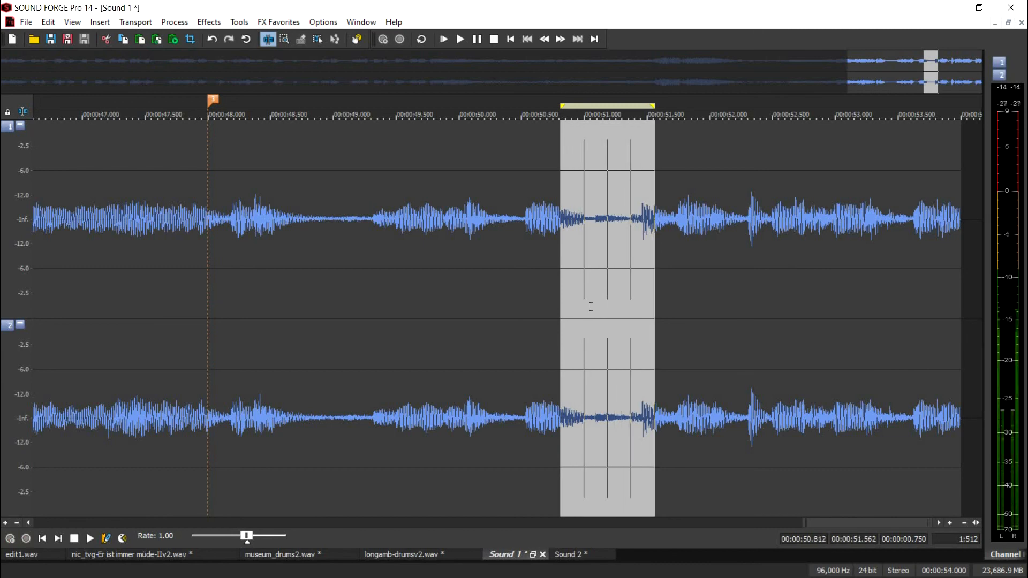
Select the 6 seconds before the pasted section, from 41.999 s to 47.999 s, and preview mixing the clipboard audio into it.
key("Down")
key("Down")
double_click(835, 319)
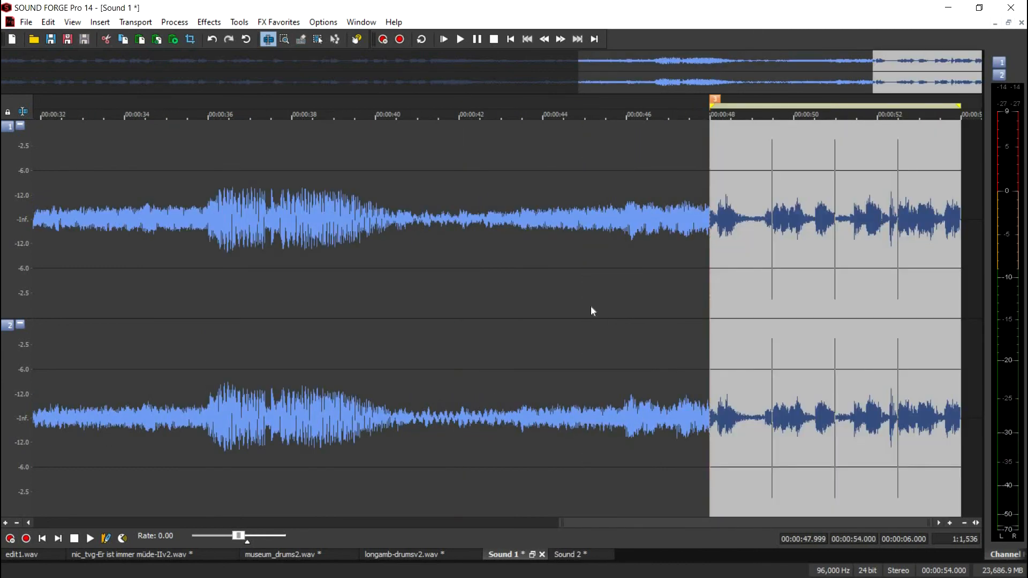
key("shift+comma")
key("ctrl+m")
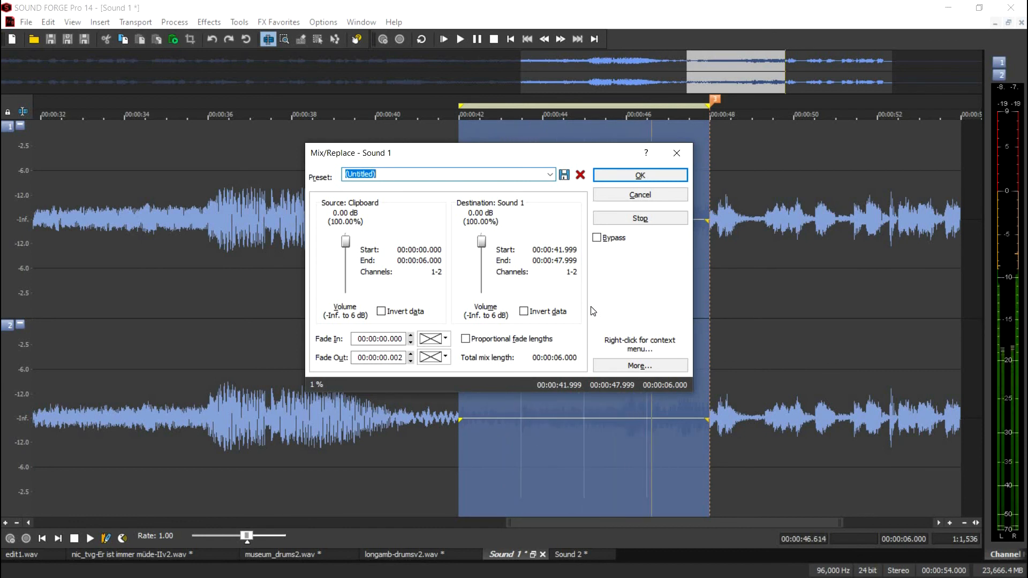
key("alt+p")
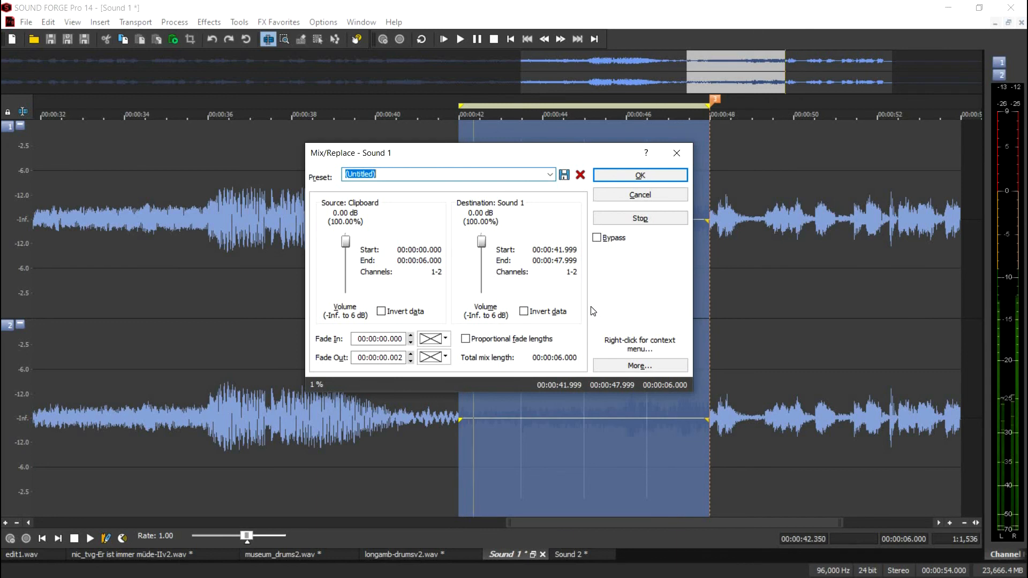